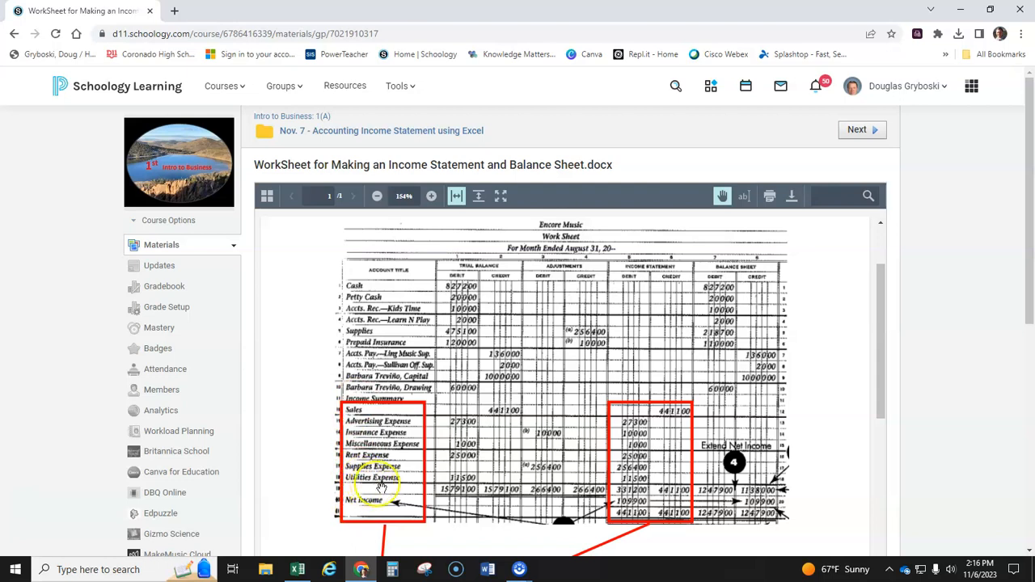
- Enlarge the Sales to Net Income excerpt of the accounting worksheet and dock the browser window to the left half of the screen
scroll(574, 424, "down", 3)
scroll(574, 425, "down", 3)
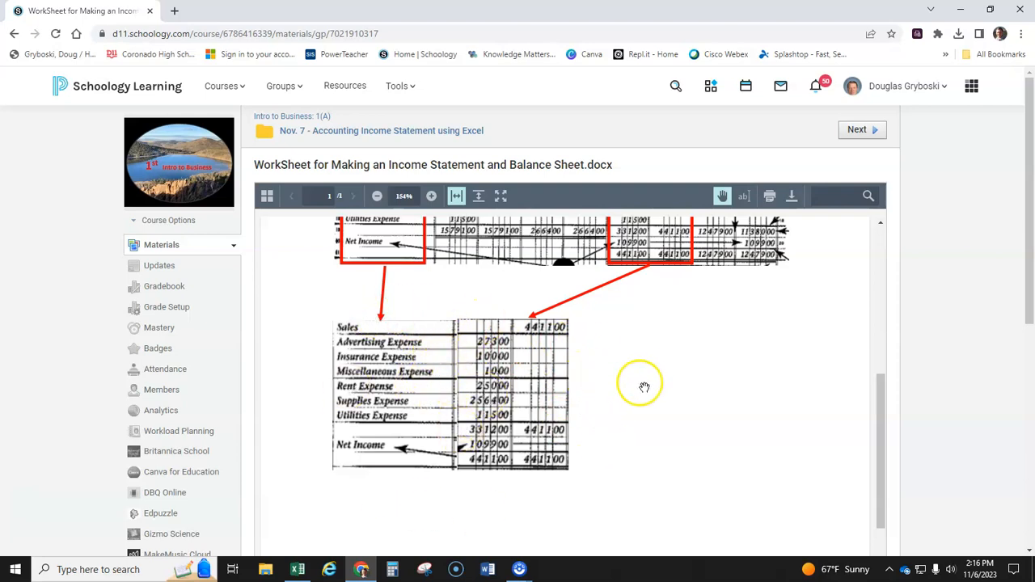
scroll(646, 387, "up", 1)
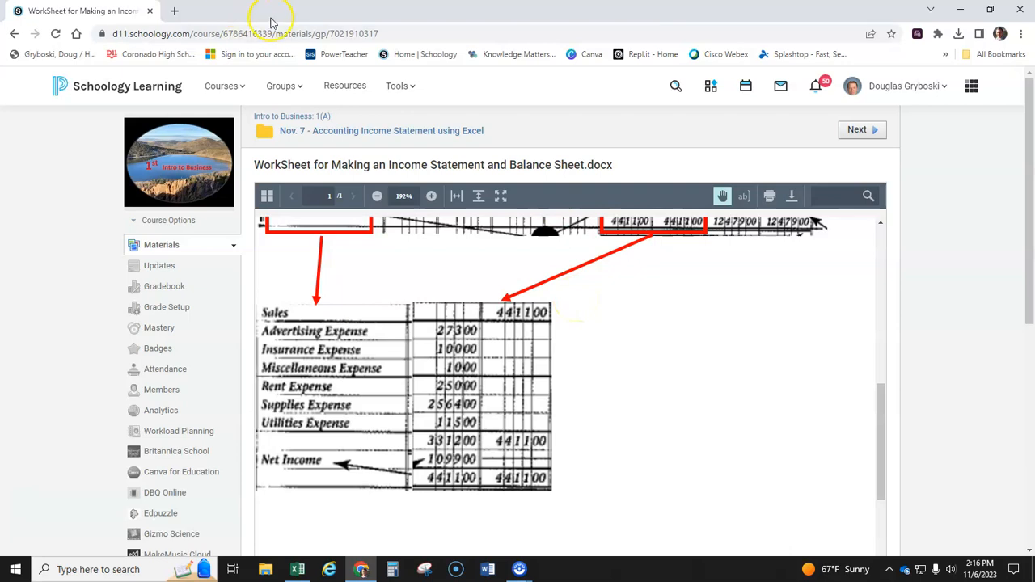
left_click_drag(287, 14, 1, 145)
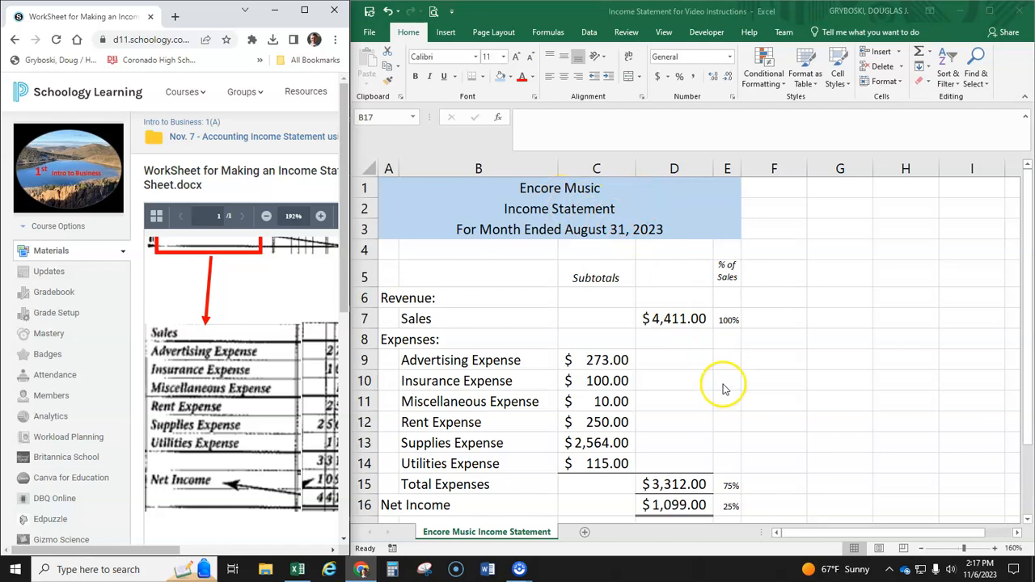
- Open Excel with a new blank workbook and dock its window to the right half of the screen
left_click(140, 570)
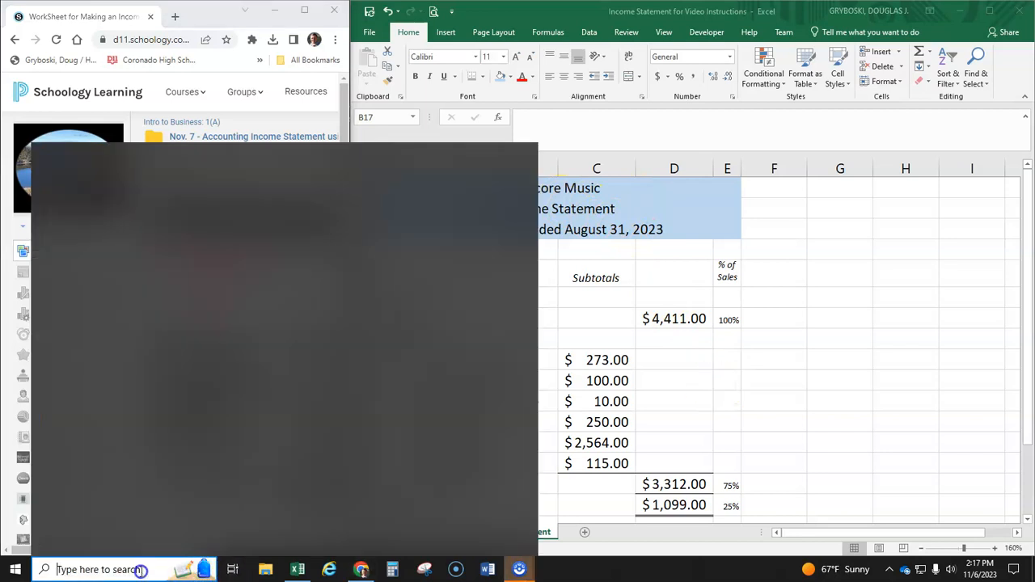
type("exc")
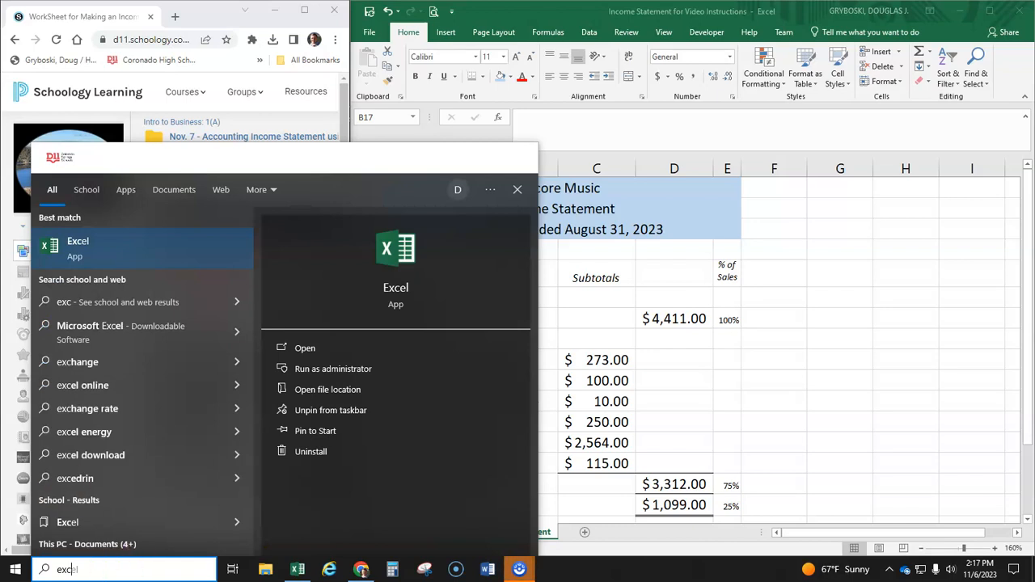
left_click(74, 241)
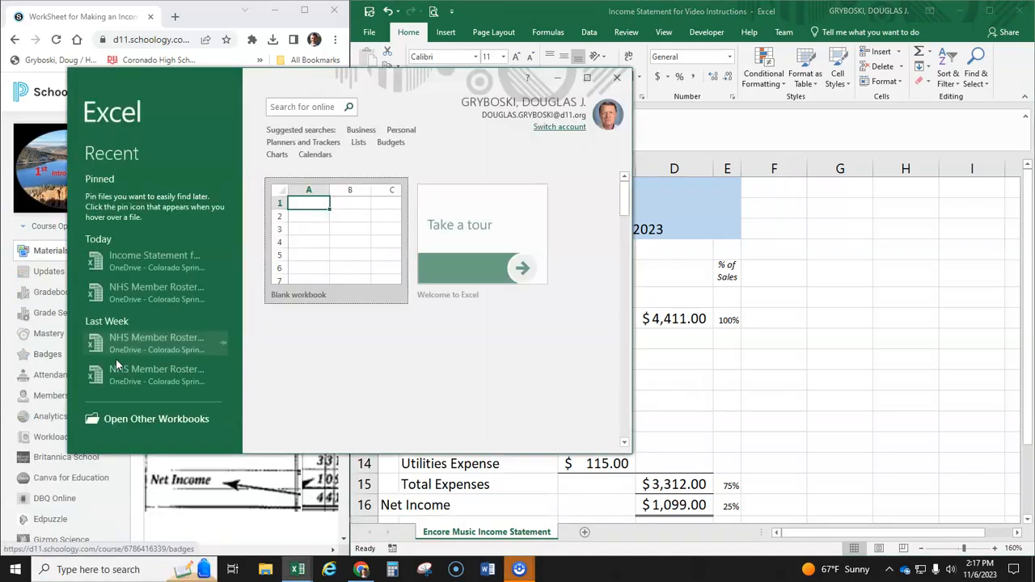
left_click(322, 230)
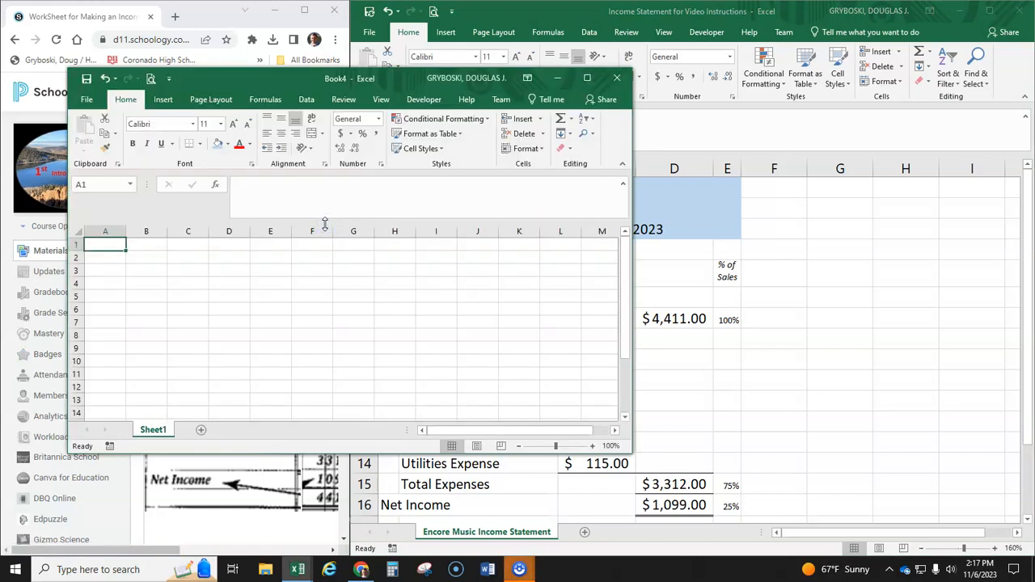
left_click_drag(279, 78, 1034, 219)
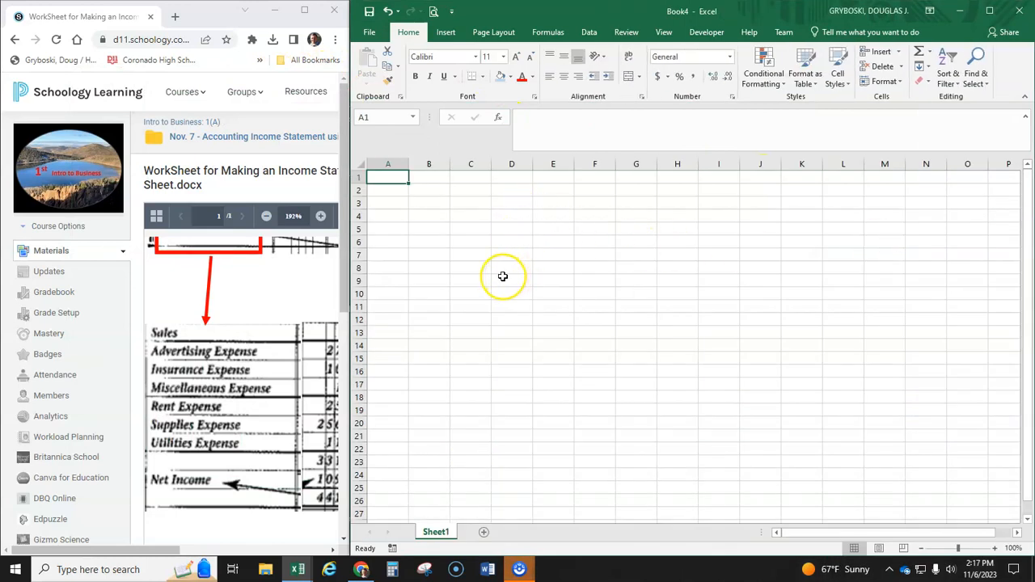
- Zoom the empty sheet in to about 205%
scroll(489, 276, "up", 6)
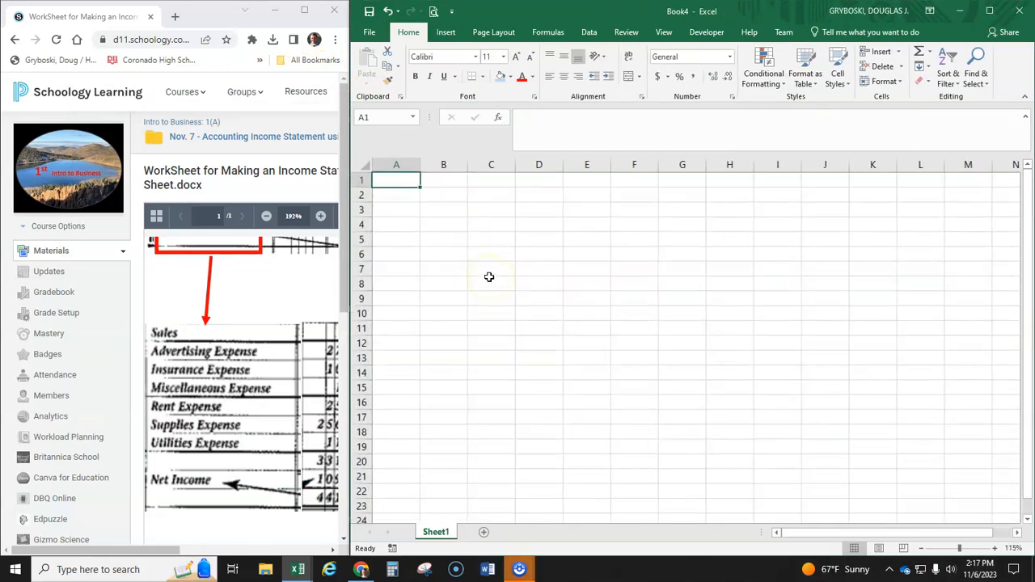
scroll(490, 276, "up", 1)
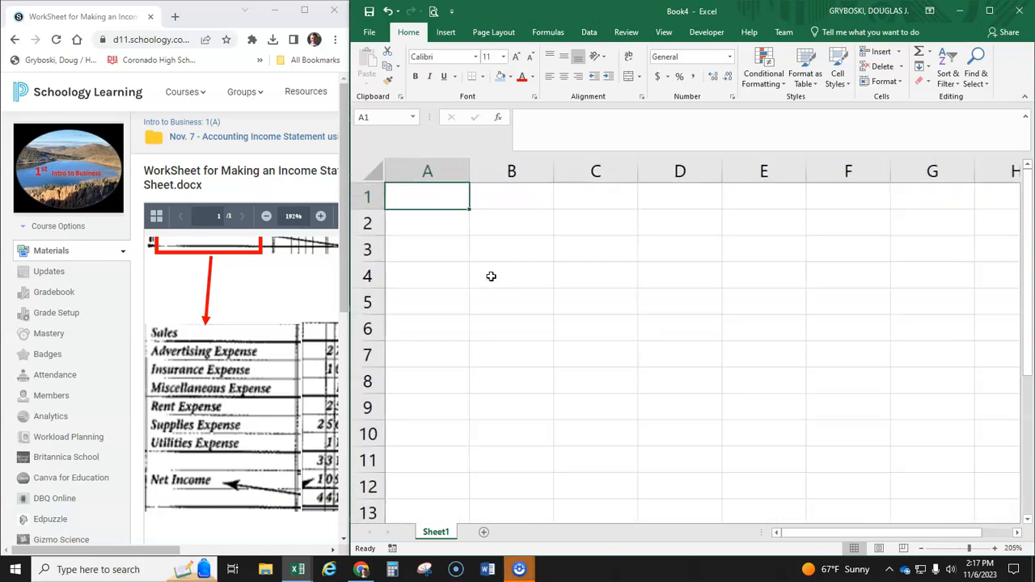
scroll(278, 284, "up", 3)
- Examine the accounting worksheet from its heading down to the enlarged Sales, expense and Net Income amounts
scroll(275, 282, "up", 4)
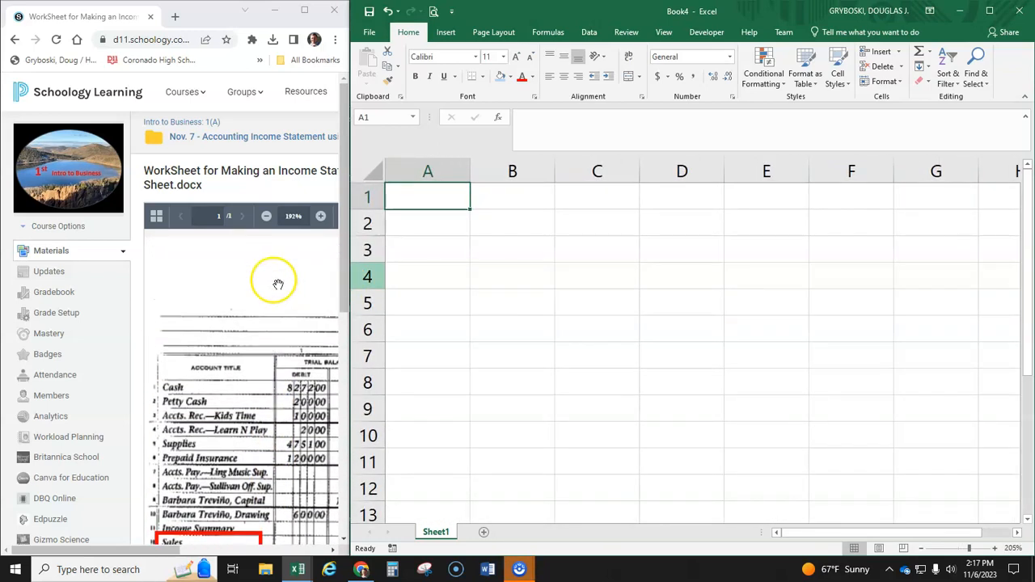
left_click_drag(184, 552, 293, 550)
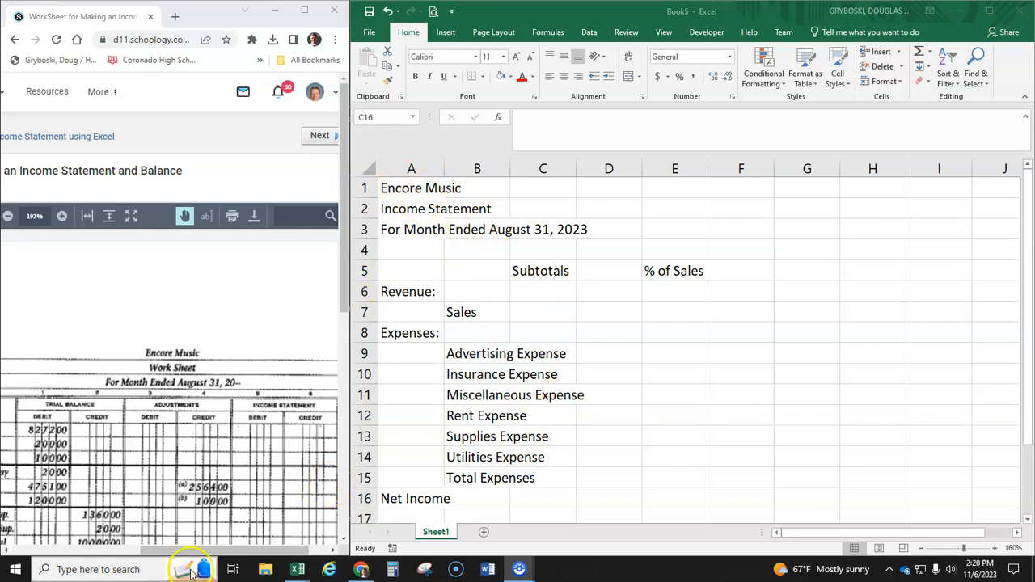
left_click_drag(192, 556, 124, 549)
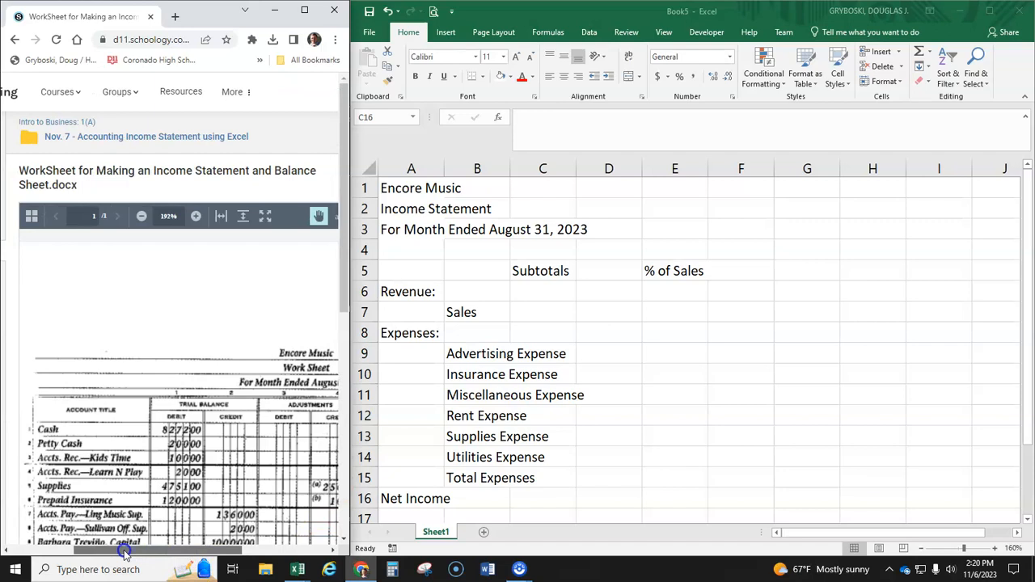
scroll(178, 474, "down", 10)
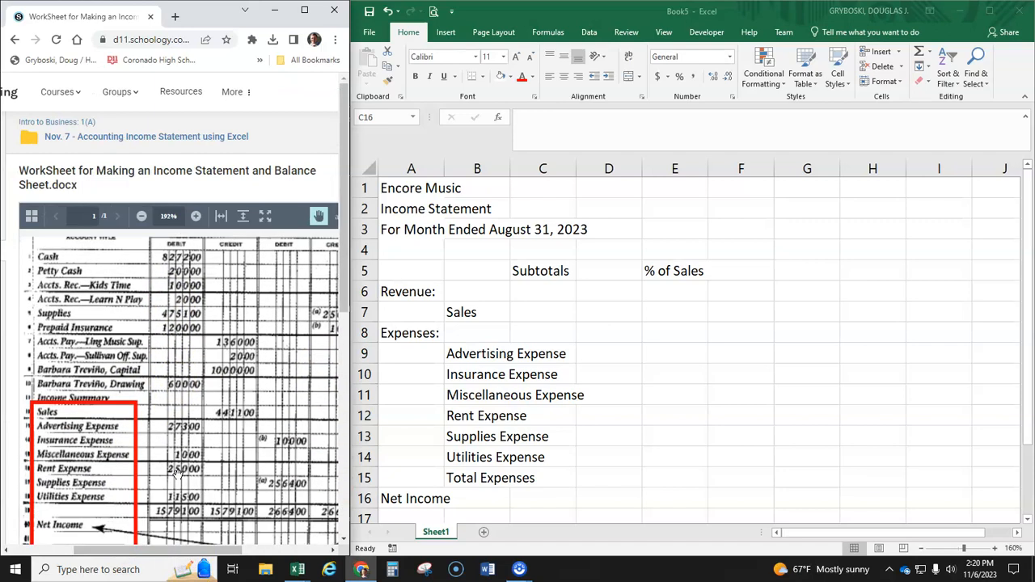
scroll(178, 475, "down", 5)
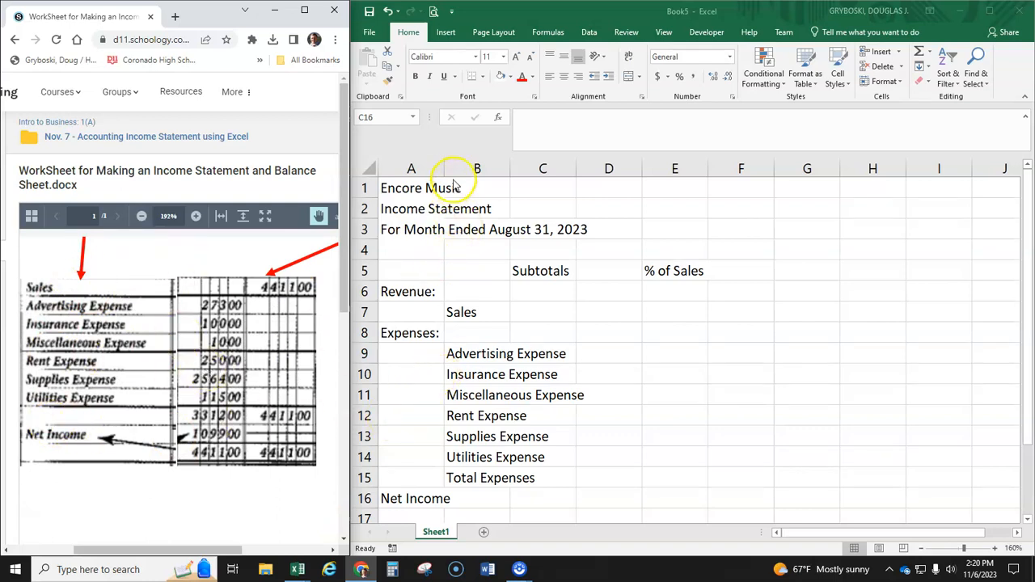
- Narrow column A to a small indent and widen column B so the longest expense title fits inside it
left_click(425, 252)
left_click_drag(445, 166, 417, 167)
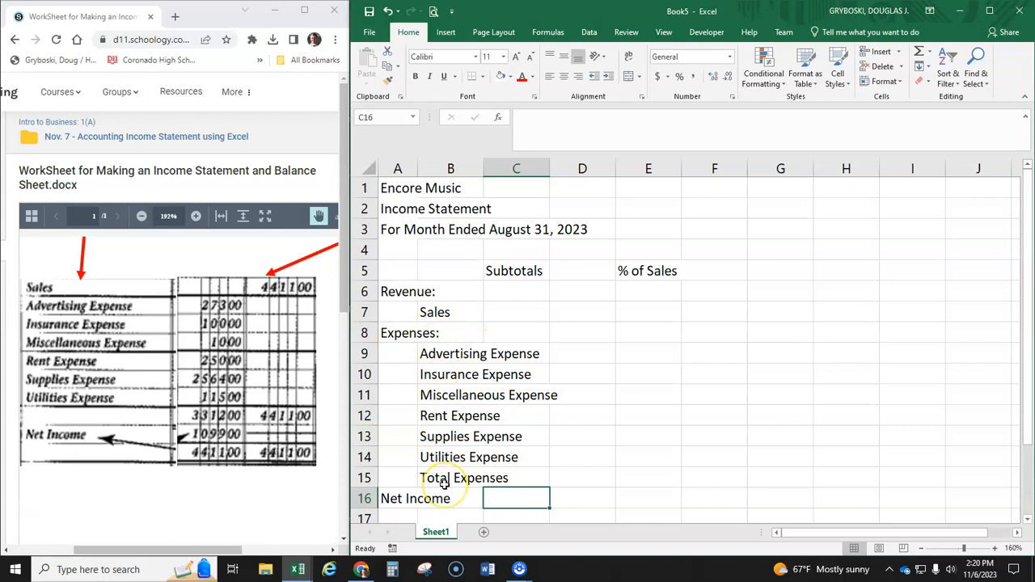
left_click_drag(526, 269, 649, 275)
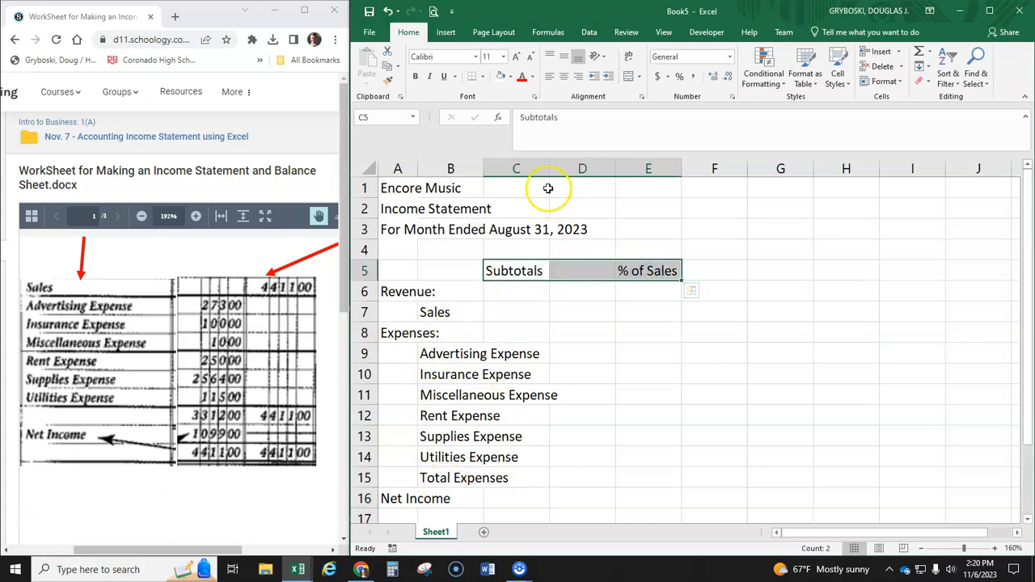
left_click(521, 267)
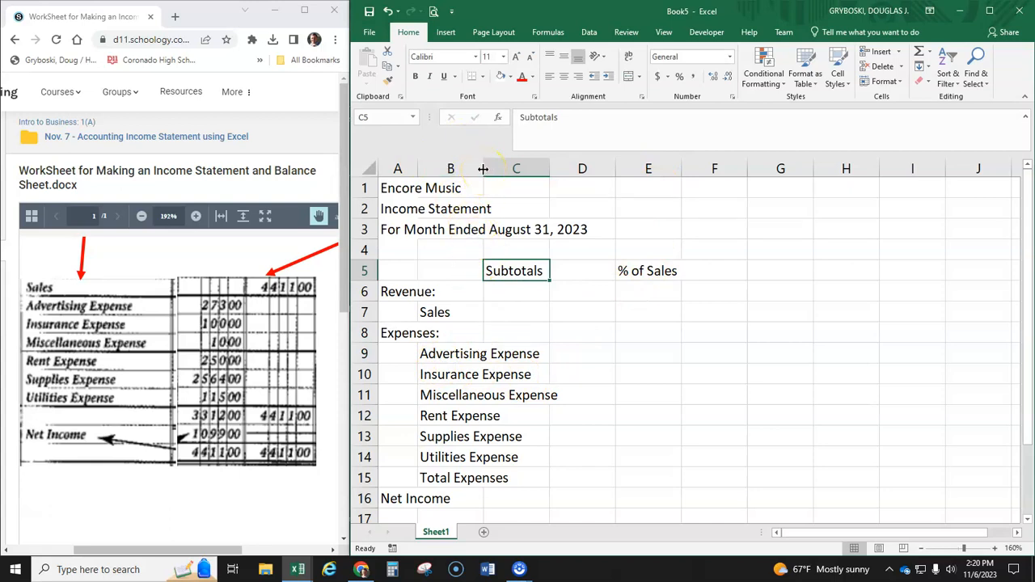
left_click_drag(482, 168, 577, 168)
left_click(436, 167)
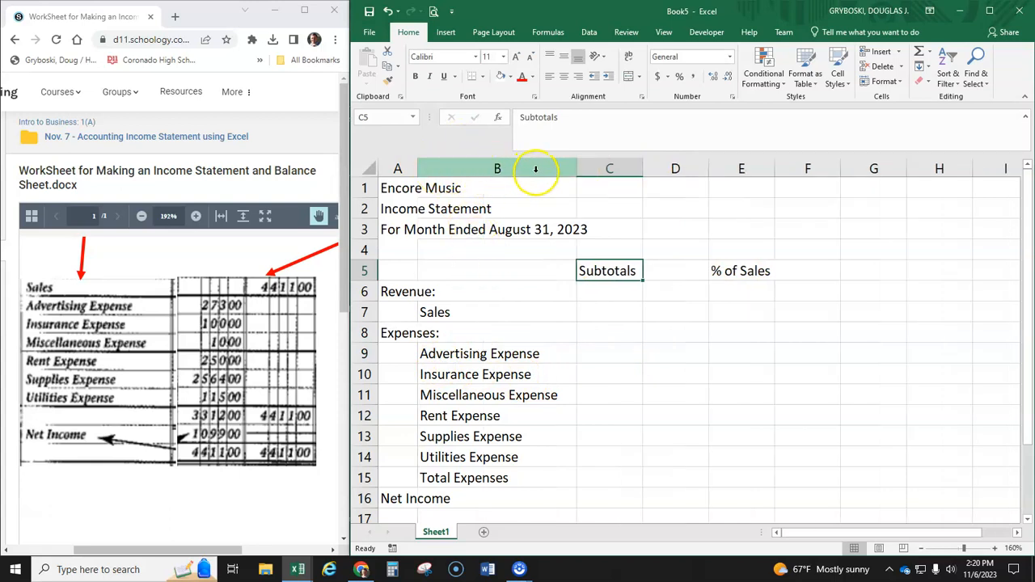
mouse_move(578, 169)
left_mouse_down()
mouse_move(492, 169)
mouse_move(573, 168)
left_mouse_up()
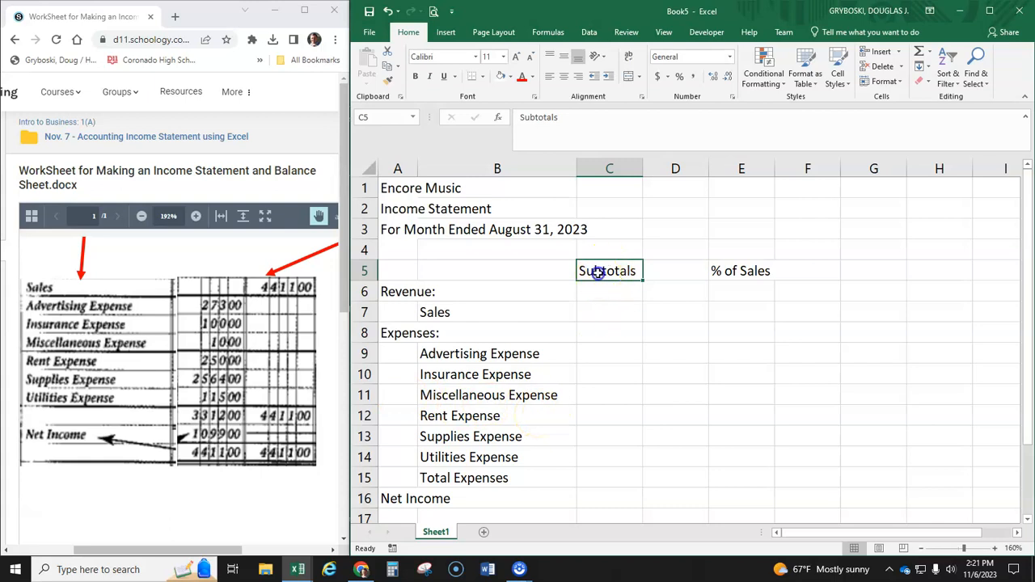
- Format the Subtotals and % of Sales headings in C5:E5 as 8-point italic text
left_click_drag(596, 270, 738, 271)
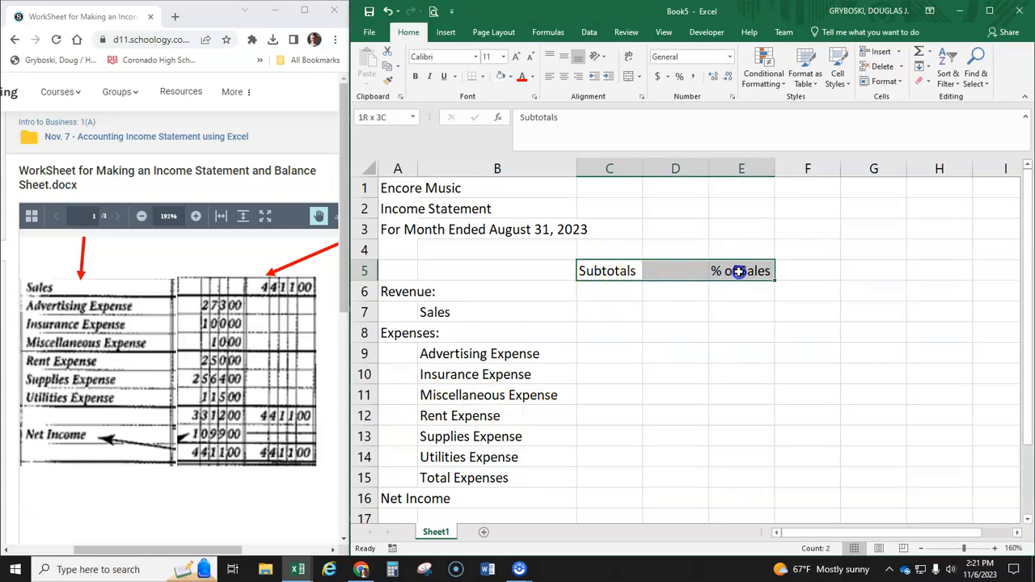
left_click(502, 57)
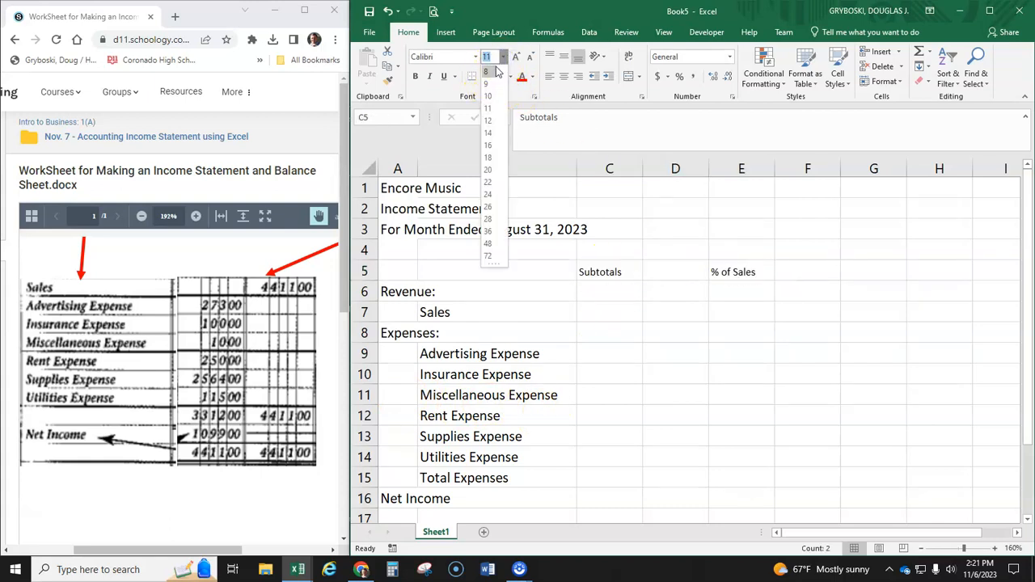
left_click(495, 72)
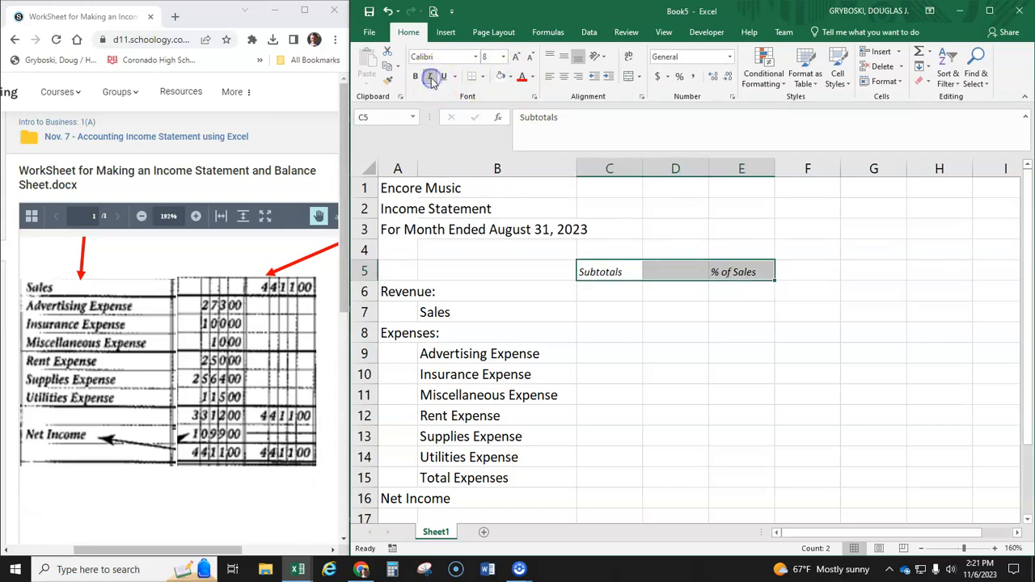
left_click(605, 291)
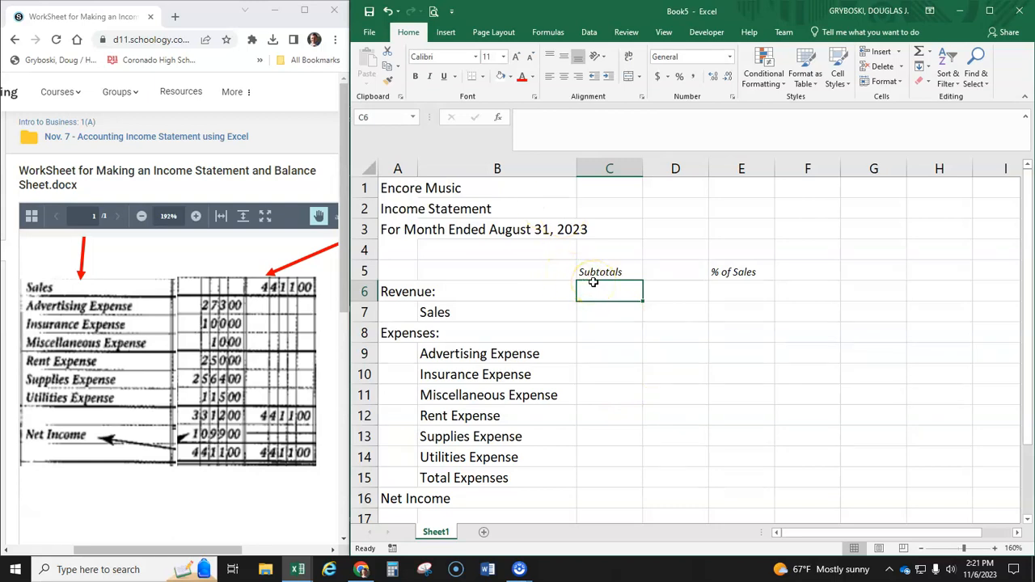
- Merge and center each of the three title lines in rows 1 to 3 separately across columns A to E
left_click_drag(398, 188, 713, 190)
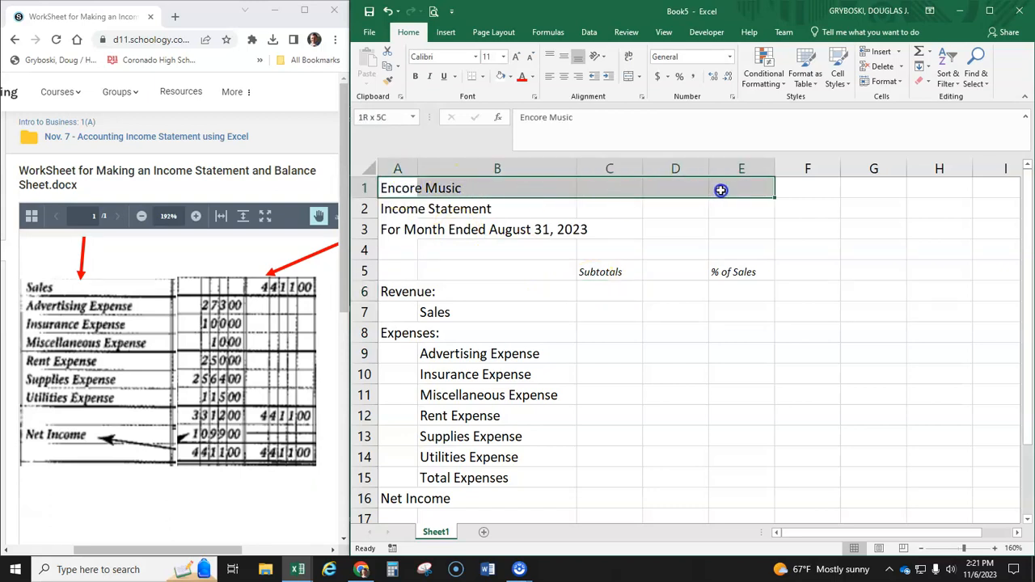
left_click(638, 77)
left_click(651, 97)
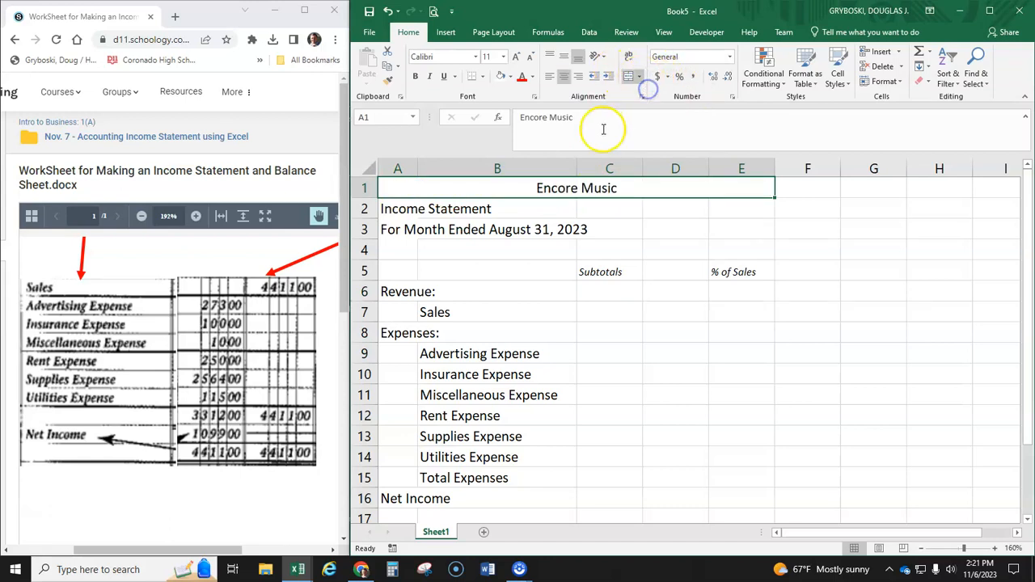
left_click_drag(411, 206, 733, 207)
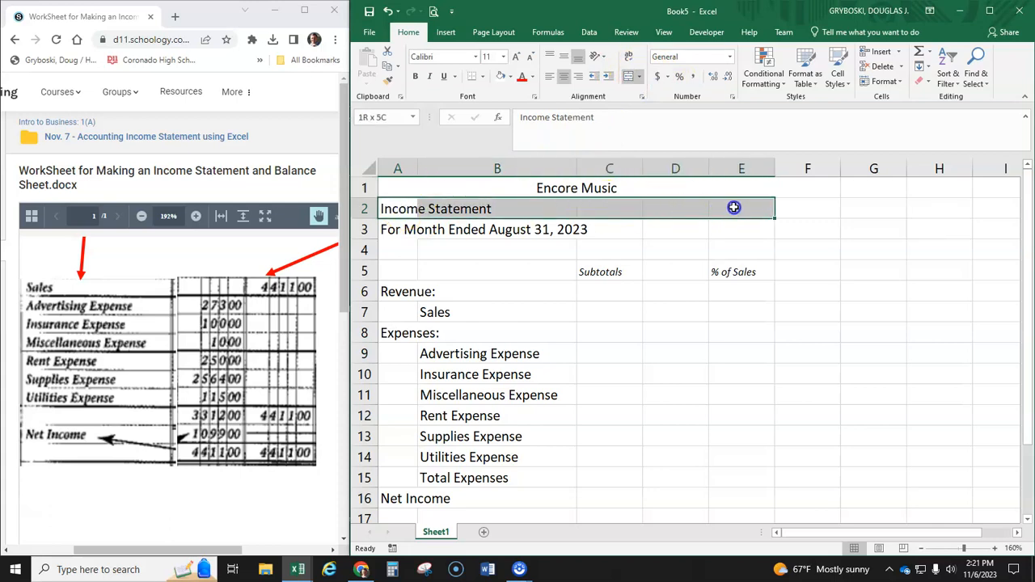
left_click(629, 76)
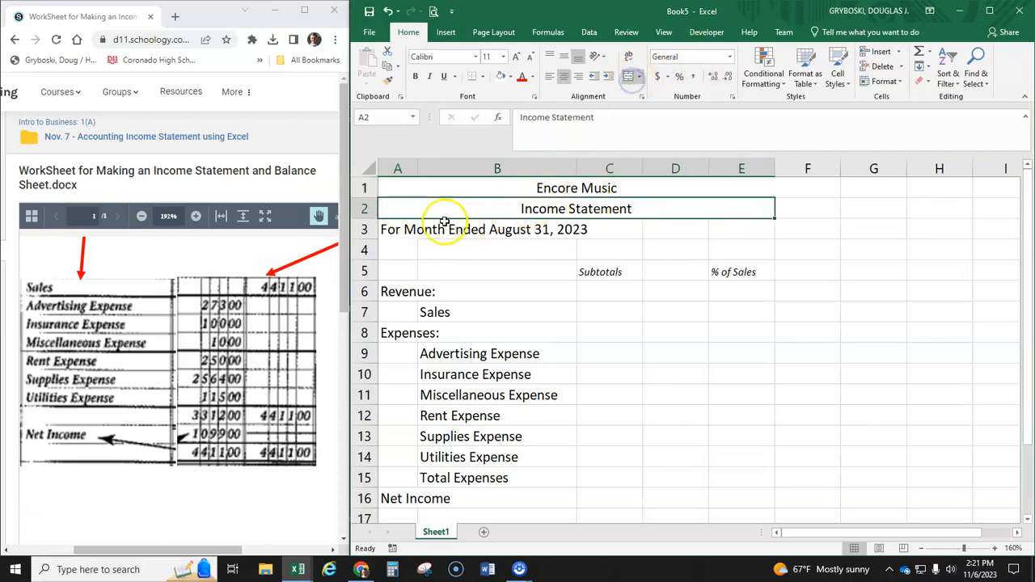
left_click_drag(421, 228, 666, 227)
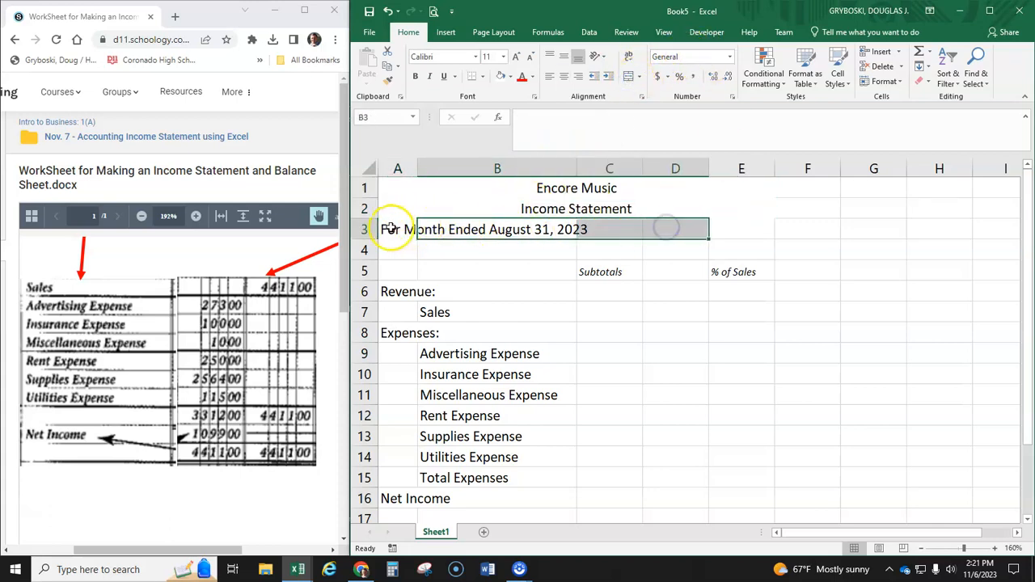
left_click(459, 232)
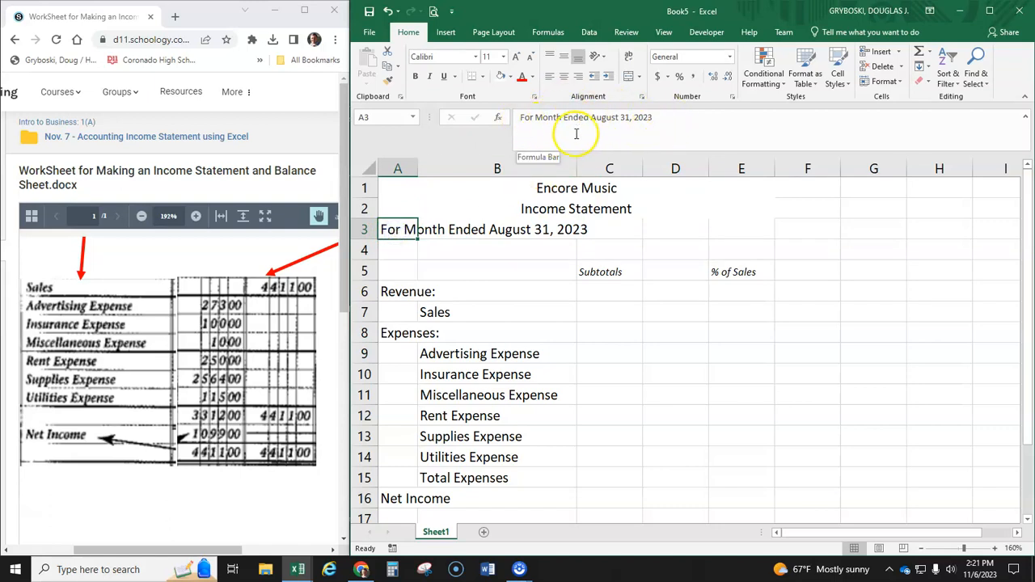
left_click_drag(392, 229, 709, 234)
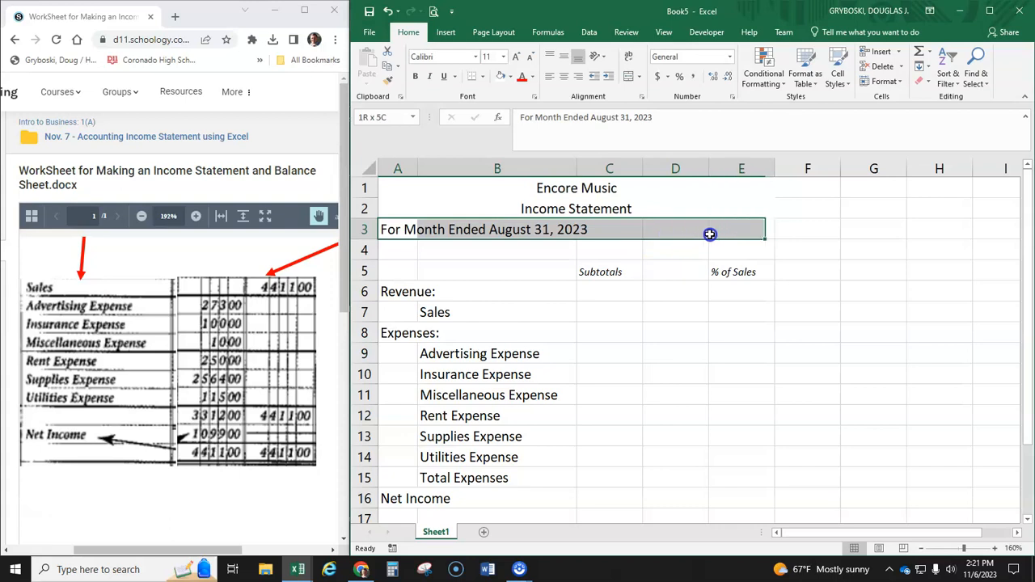
left_click(629, 77)
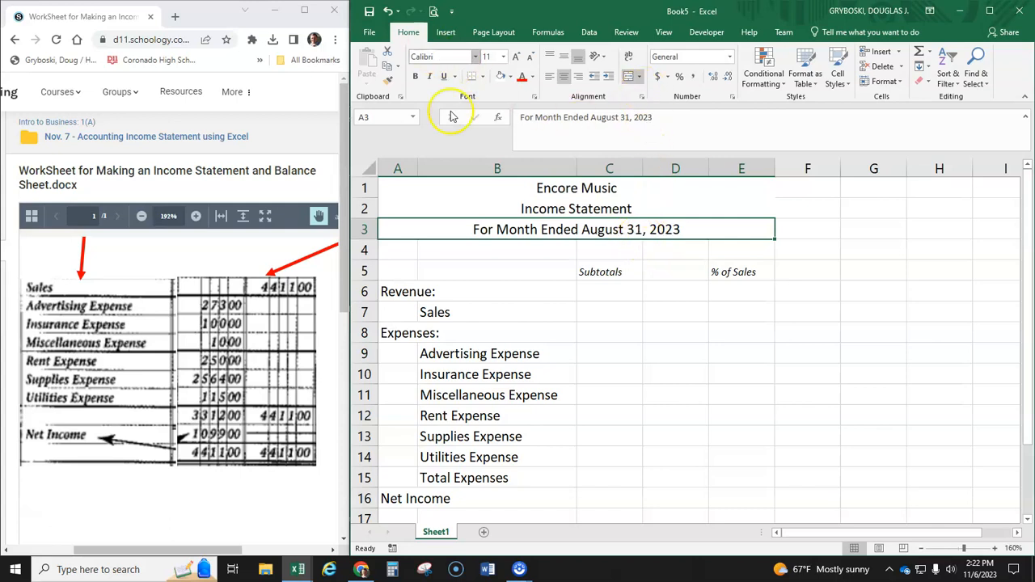
- Fill the three merged title rows, A1:E3, with a light blue theme color
left_click_drag(496, 188, 497, 230)
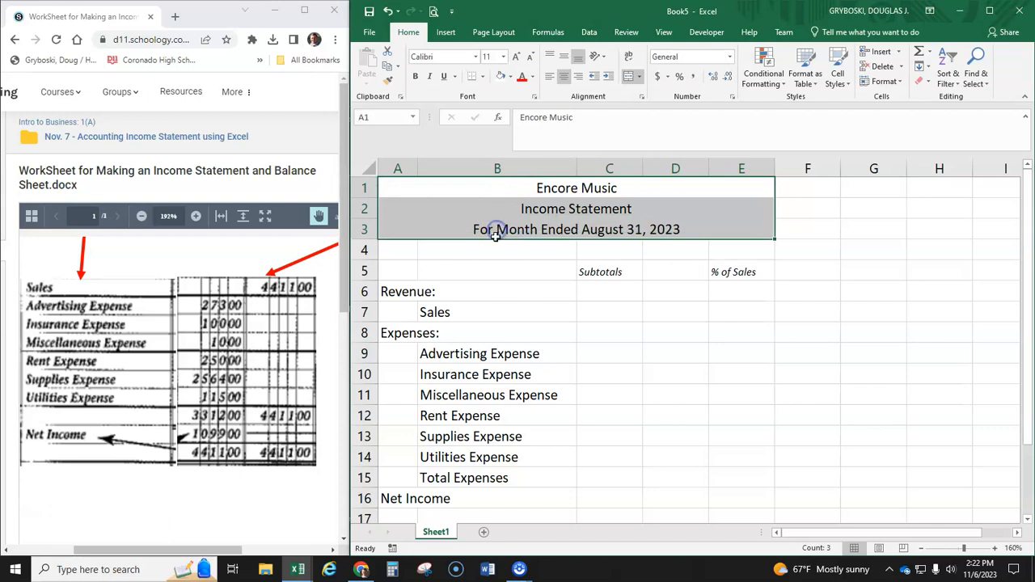
left_click(510, 77)
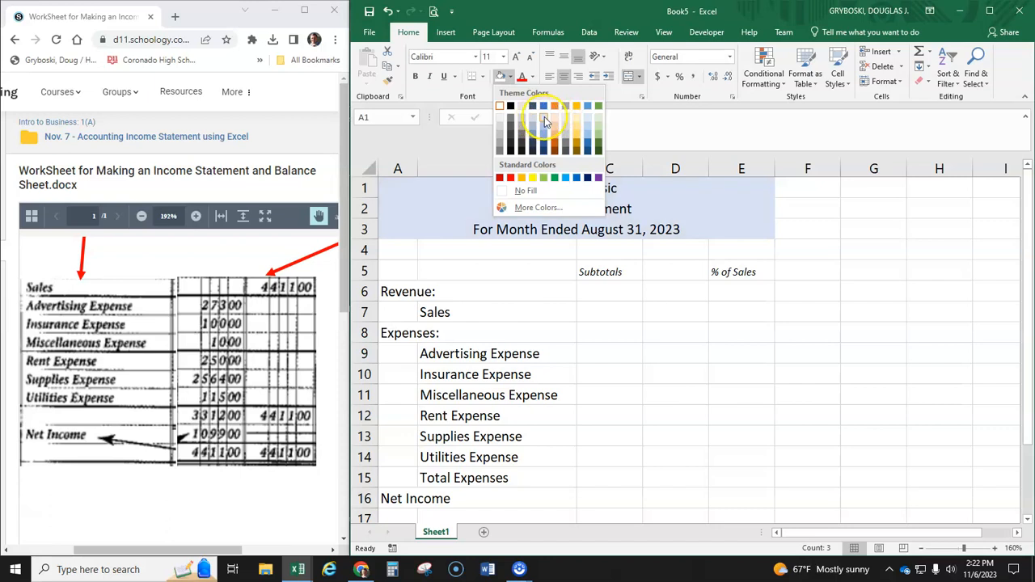
left_click(543, 123)
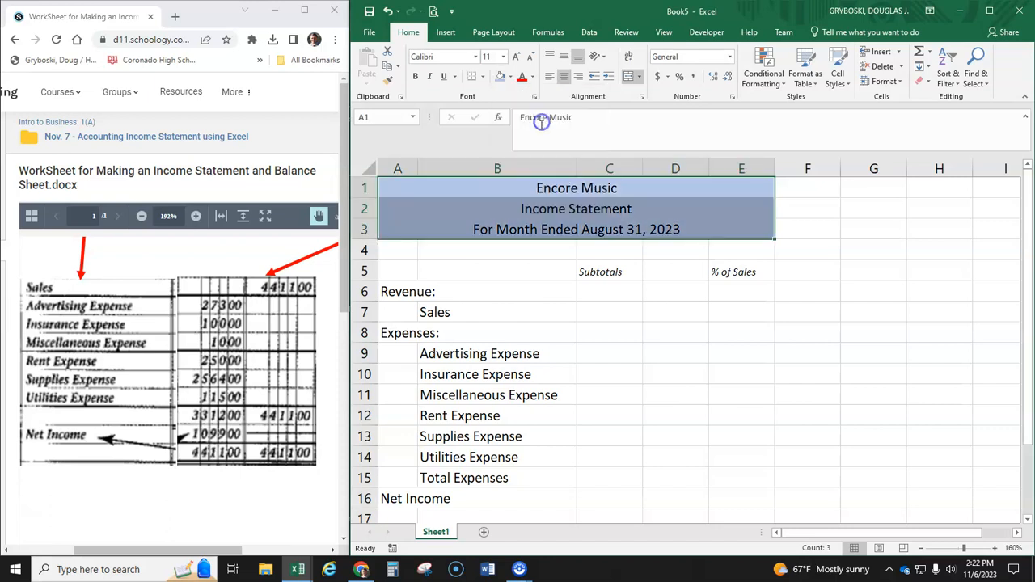
- Widen column C slightly to make more room under the Subtotals heading
left_click(500, 229)
left_click(532, 251)
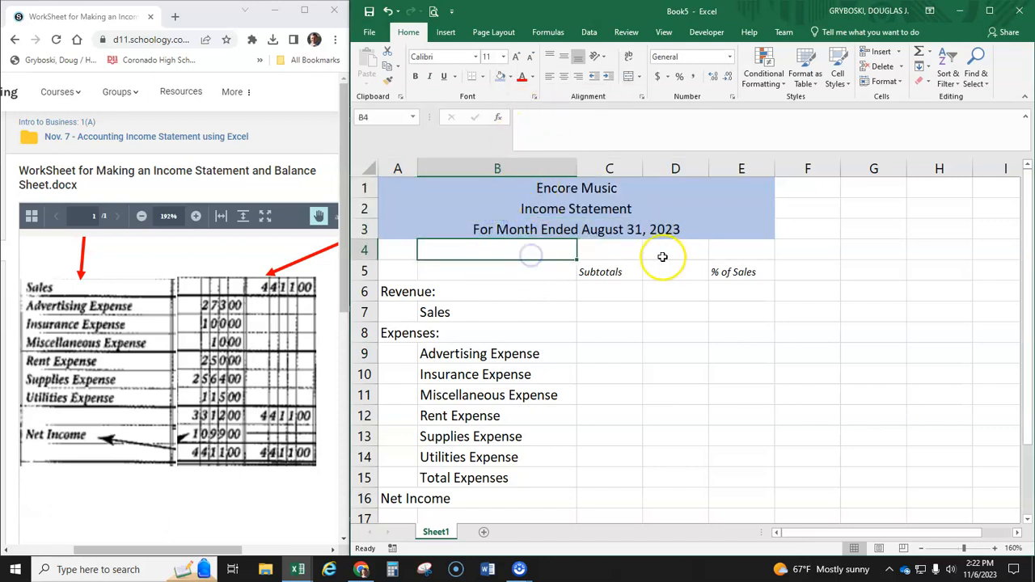
left_click(604, 274)
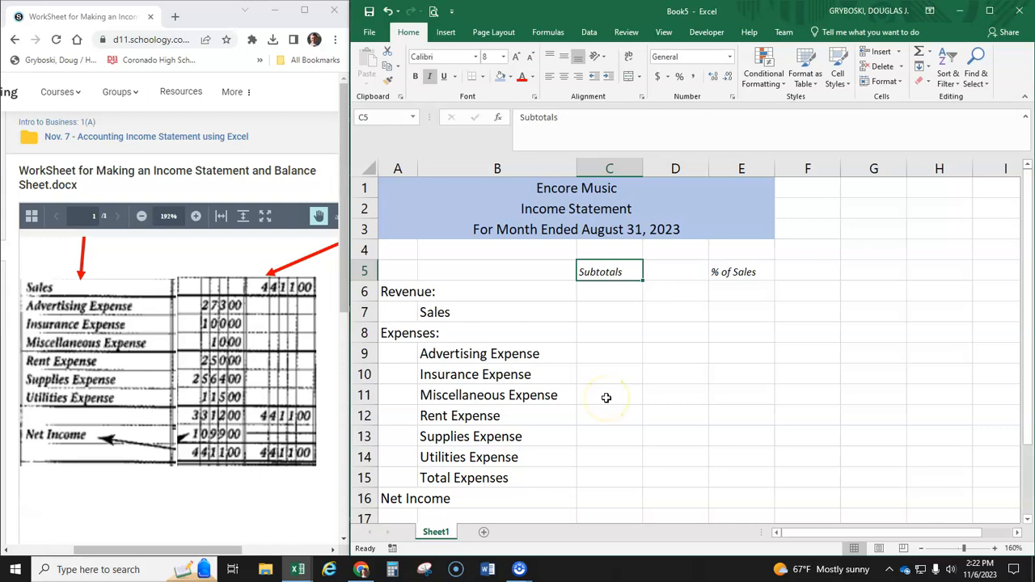
left_click_drag(643, 168, 653, 168)
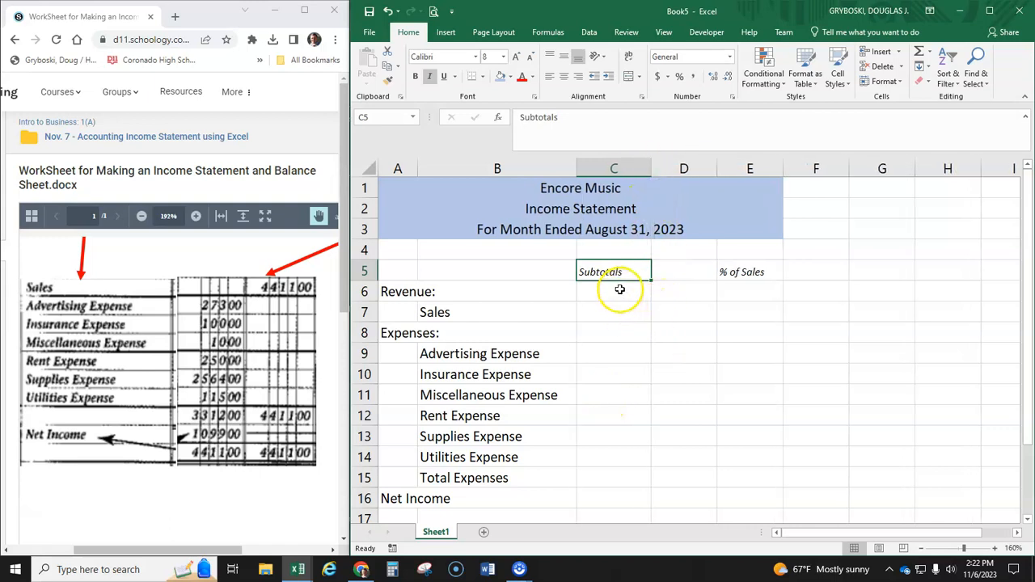
- Format C6:D16 with the Accounting number format and E6:E16 as Percentage
left_click_drag(619, 289, 692, 293)
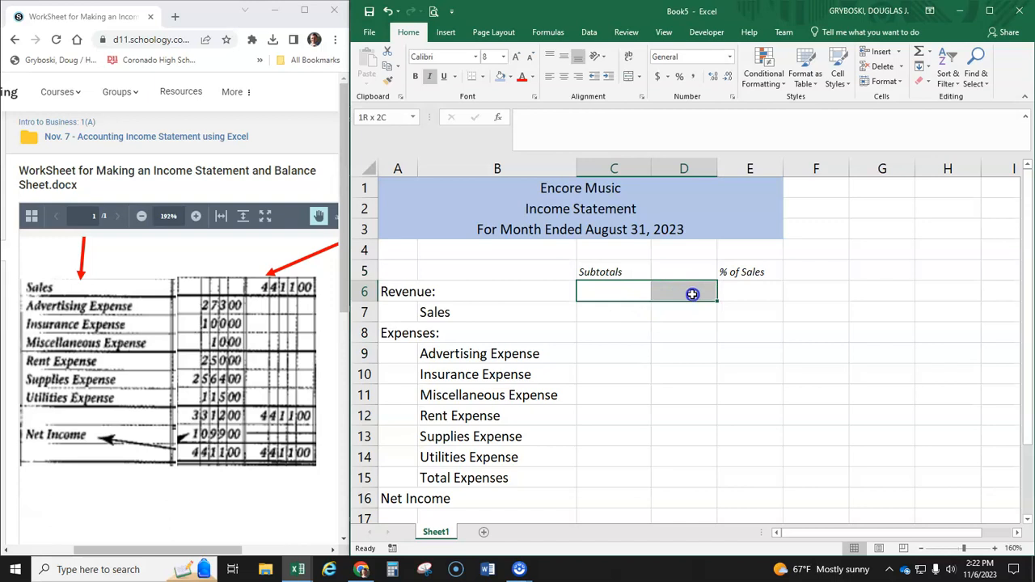
left_click(603, 293)
left_click_drag(603, 292, 678, 491)
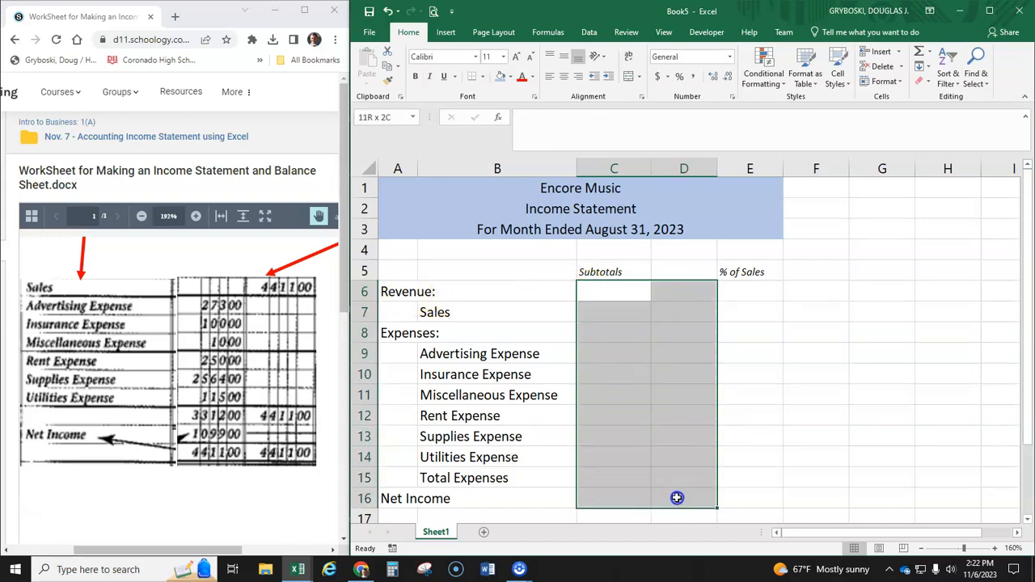
left_click(658, 78)
left_click_drag(739, 293, 741, 493)
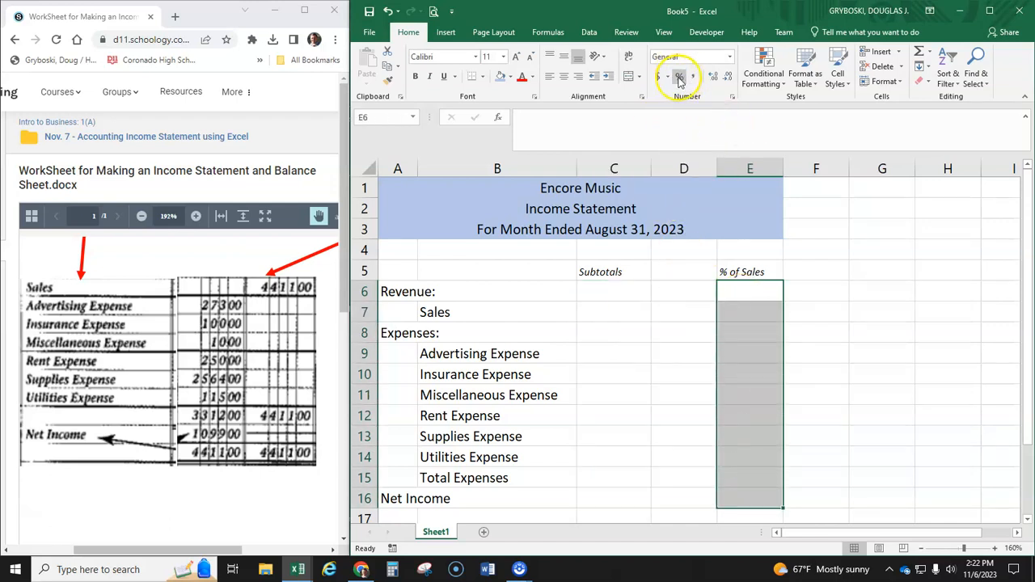
- Enter Sales of 4411 in D7 and the expense amounts 273, 100, 10, 250, 2564 and 115 in C9:C14
left_click(630, 293)
left_click(622, 312)
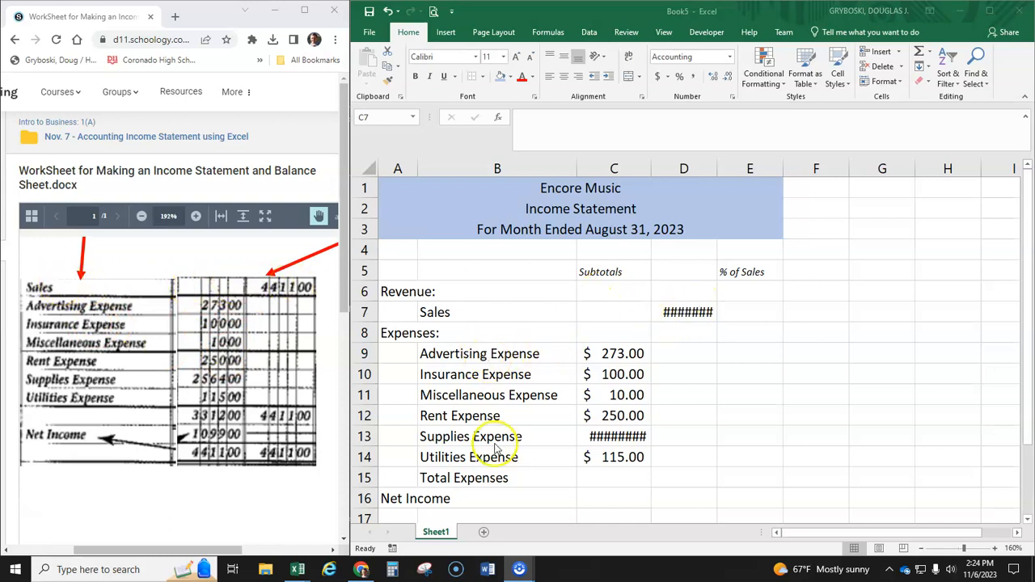
left_click(684, 313)
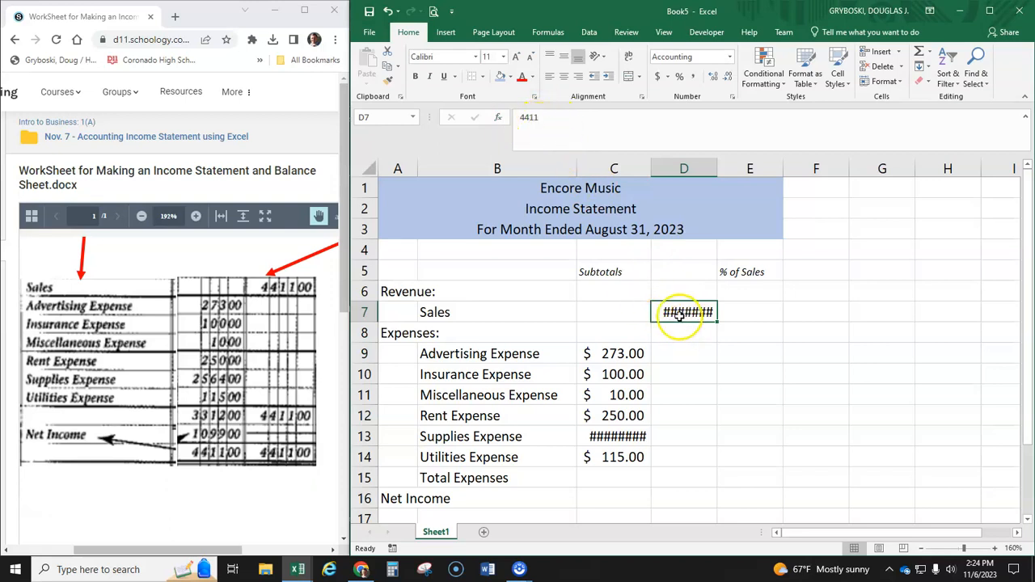
- Fit columns D and C to the width of their amounts and apply the Accounting number format to C7:D14
double_click(719, 169)
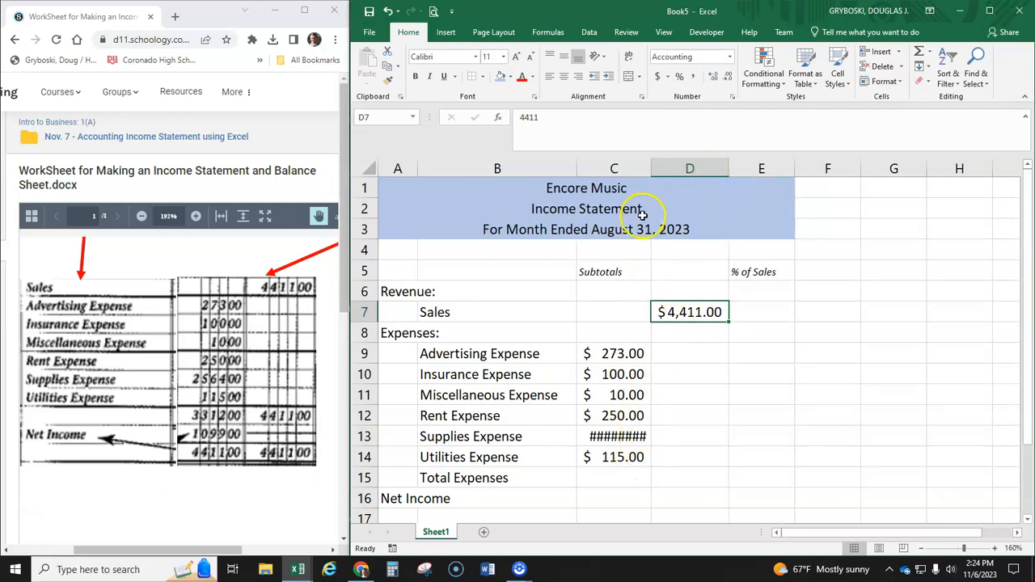
double_click(648, 168)
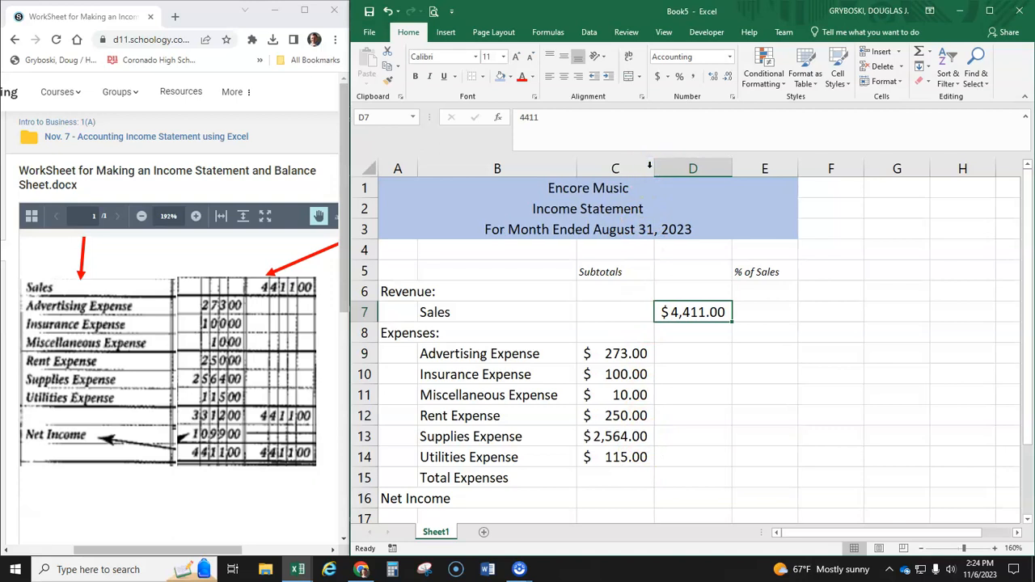
mouse_move(654, 167)
left_mouse_down()
mouse_move(667, 165)
mouse_move(654, 167)
left_mouse_up()
left_click_drag(619, 312, 668, 457)
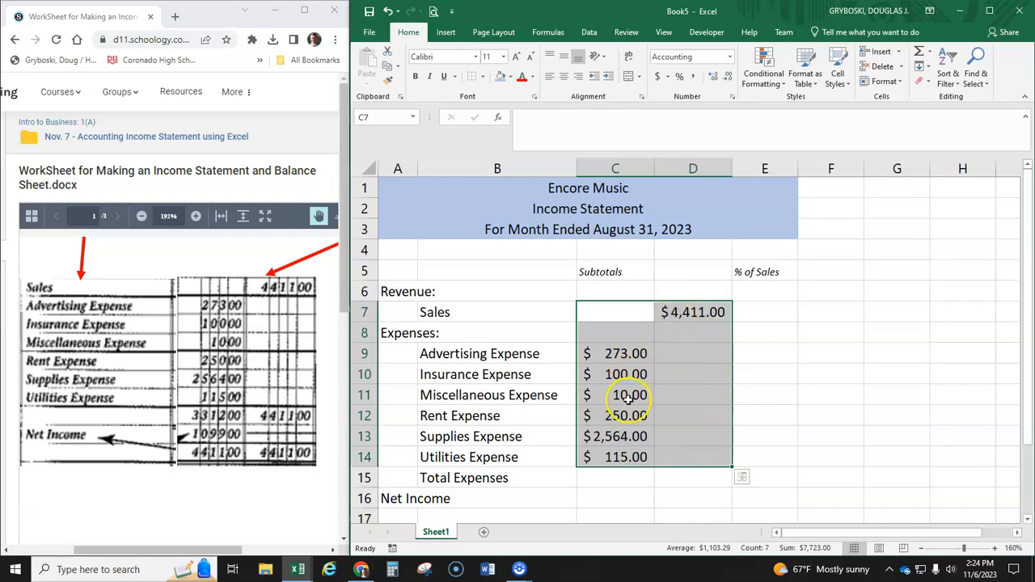
left_click(659, 77)
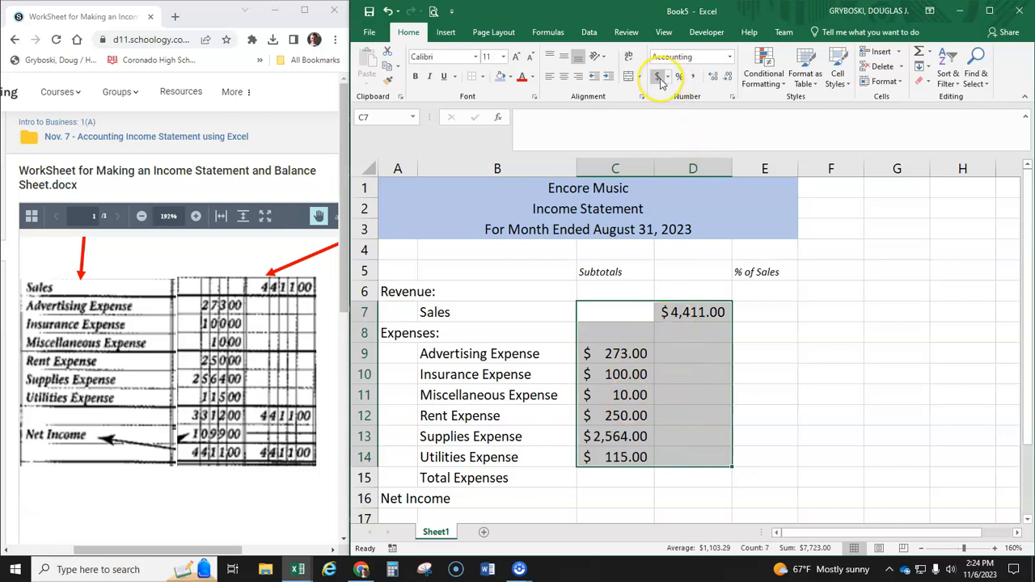
- Total the expense amounts in D15 with the formula =SUM(C9:C14) and check the formula
left_click(612, 487)
left_click(683, 479)
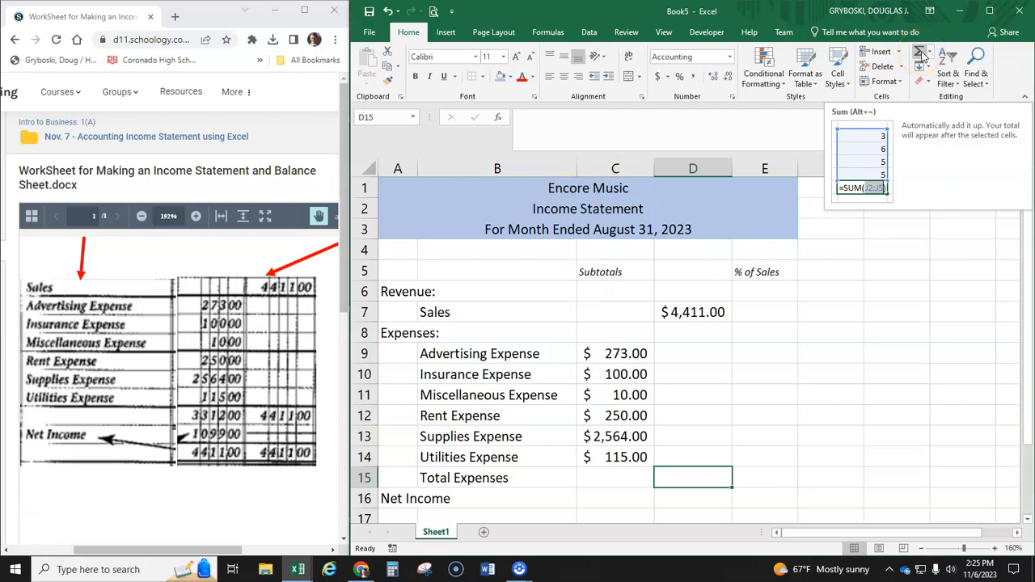
left_click(929, 54)
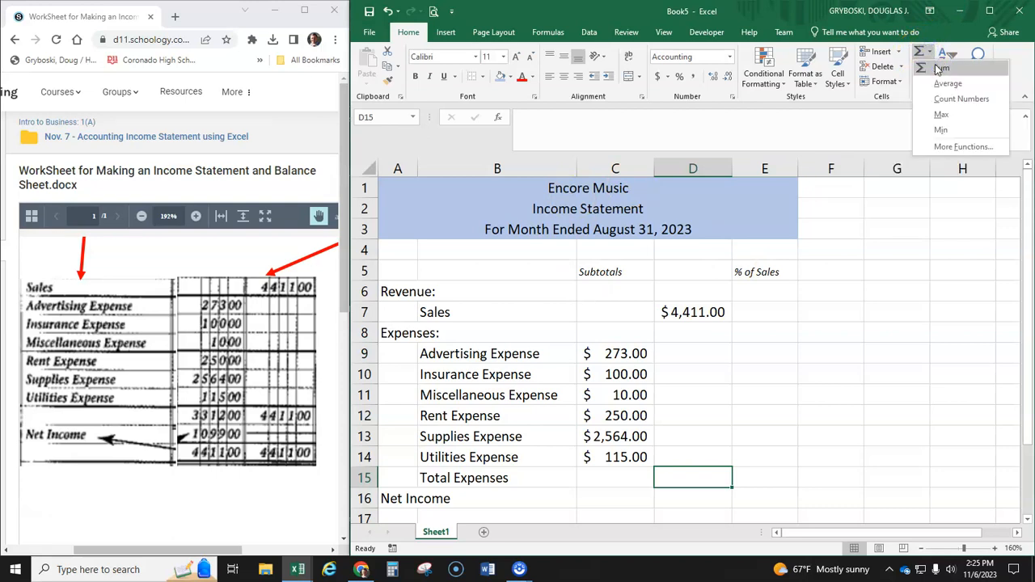
left_click(940, 69)
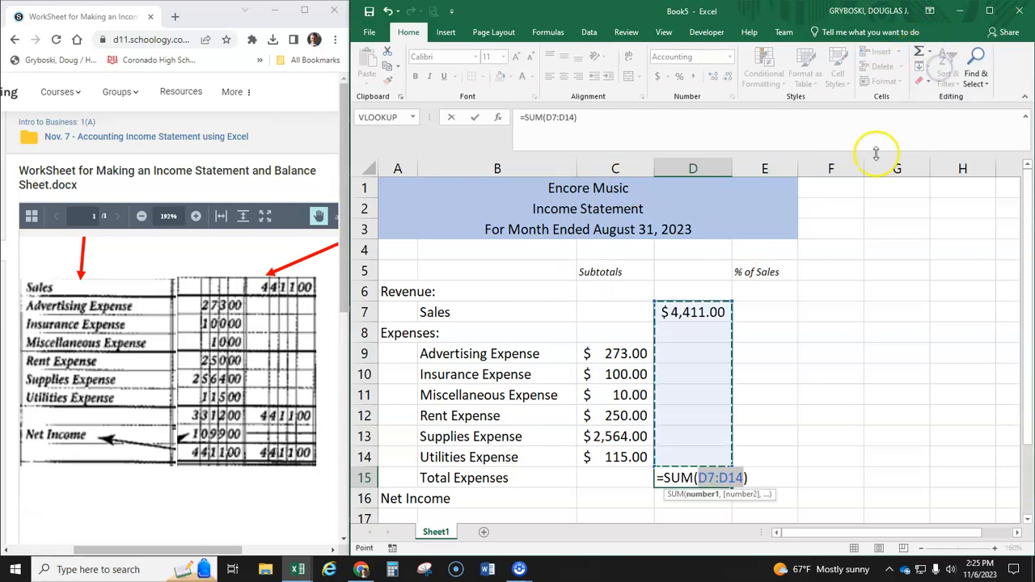
left_click_drag(619, 353, 620, 457)
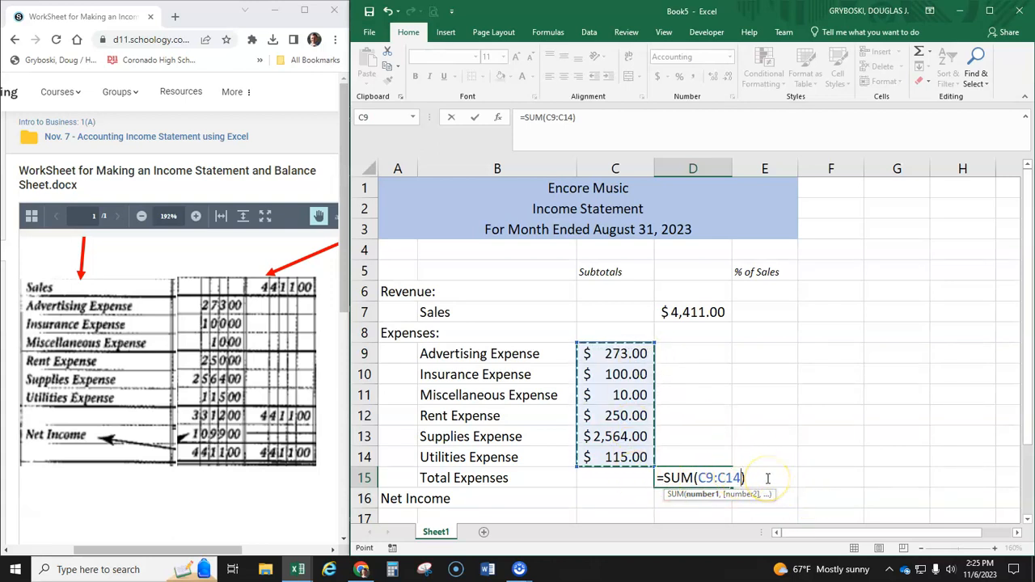
key("Return")
left_click(687, 477)
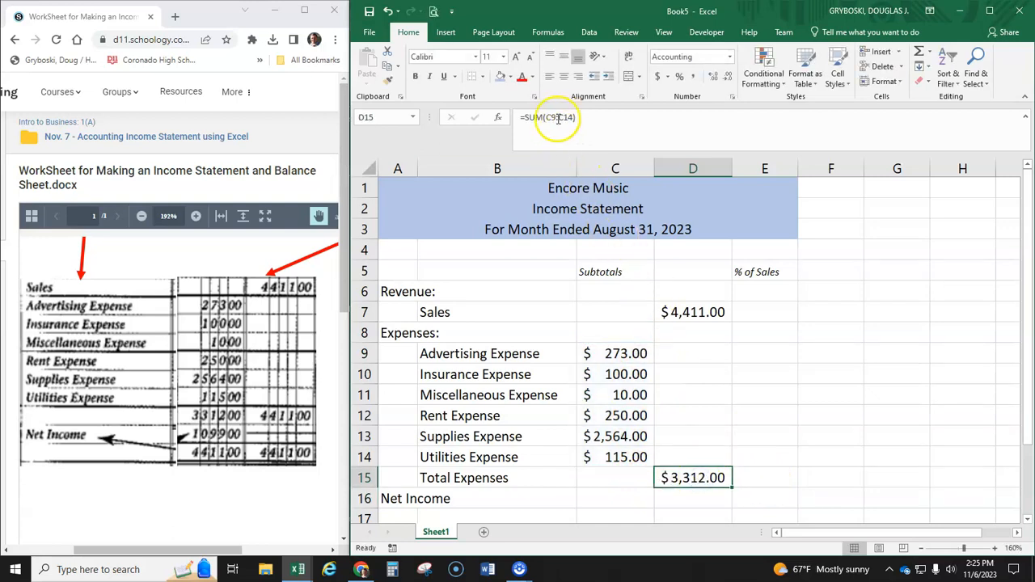
double_click(688, 477)
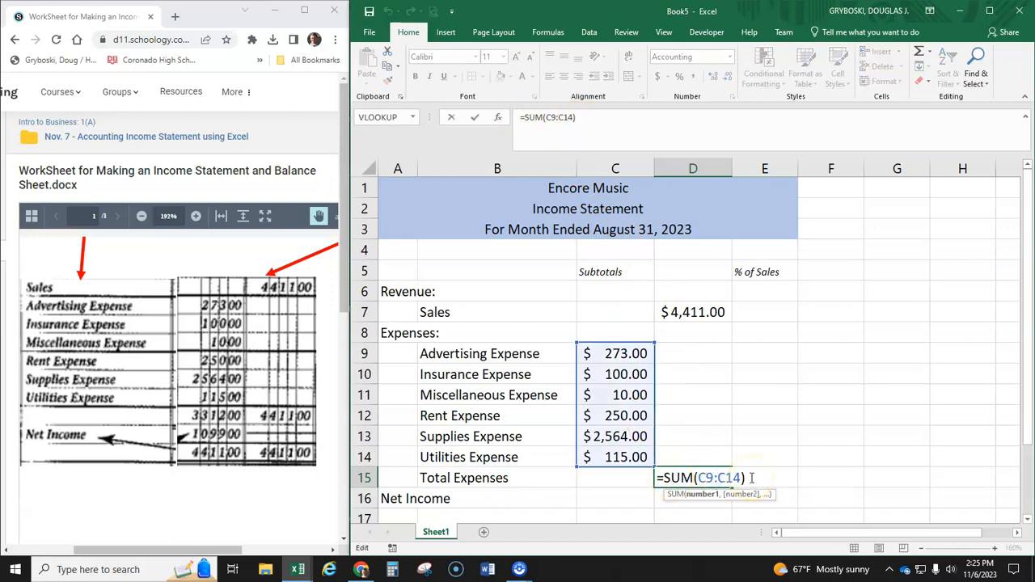
key("Return")
left_click(704, 478)
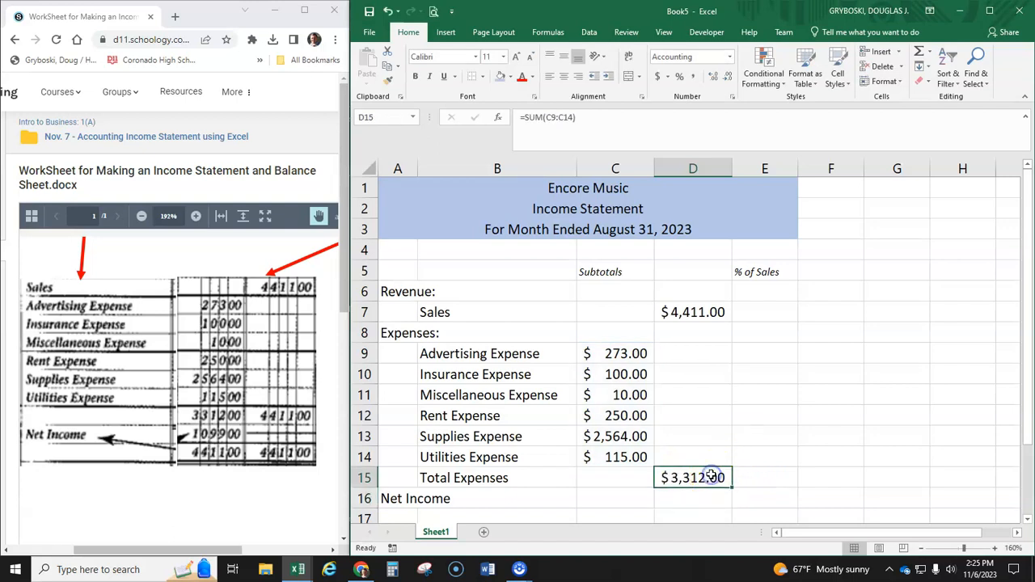
- Calculate Net Income in D16 as sales minus total expenses with the formula =D7-D15
left_click(687, 496)
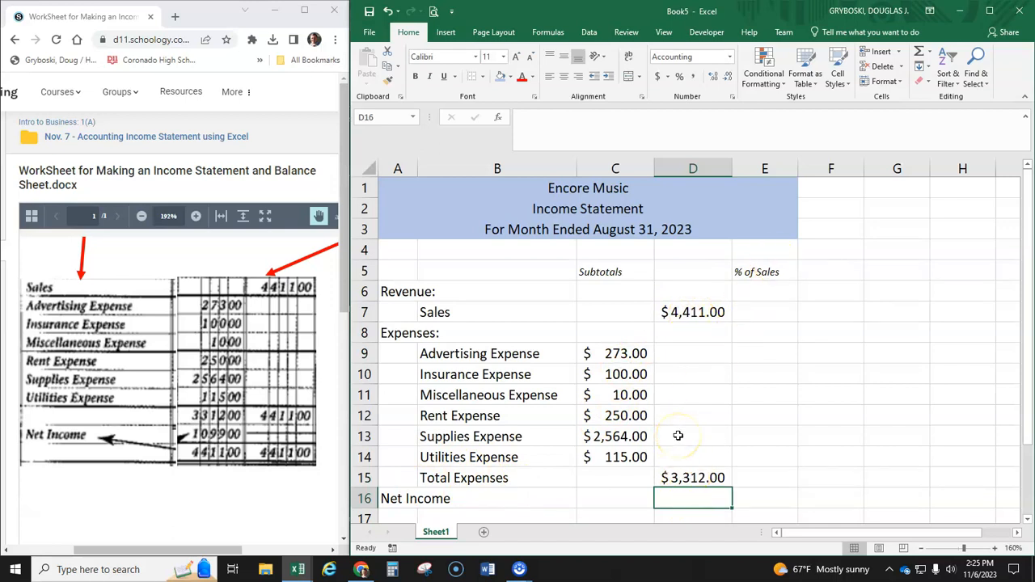
type("=")
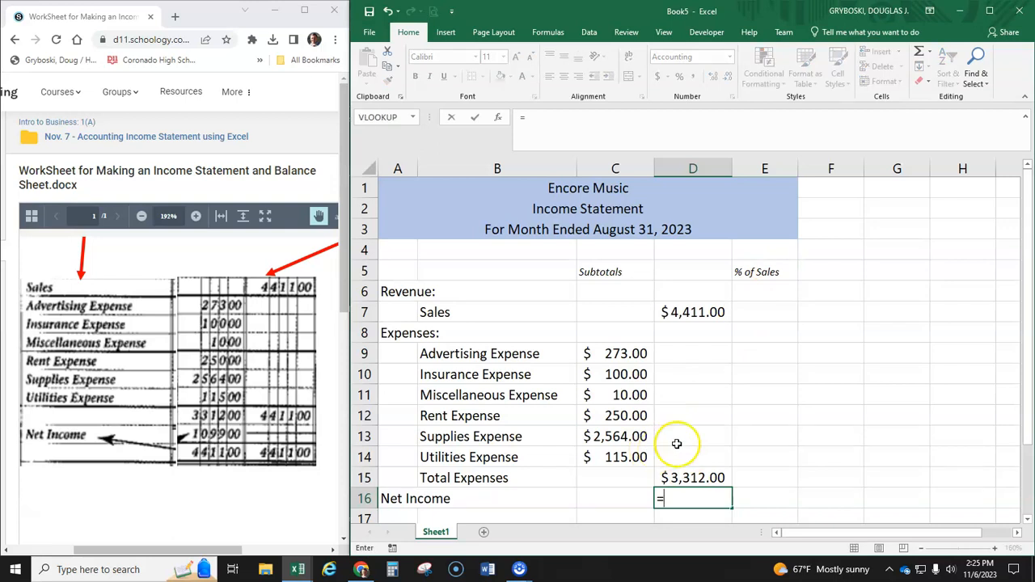
left_click(699, 313)
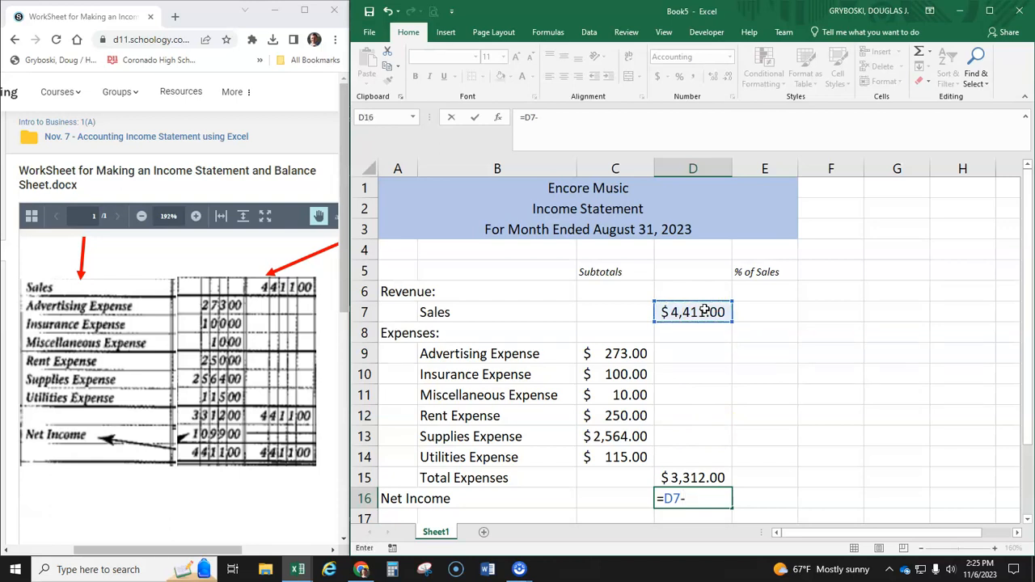
left_click(700, 478)
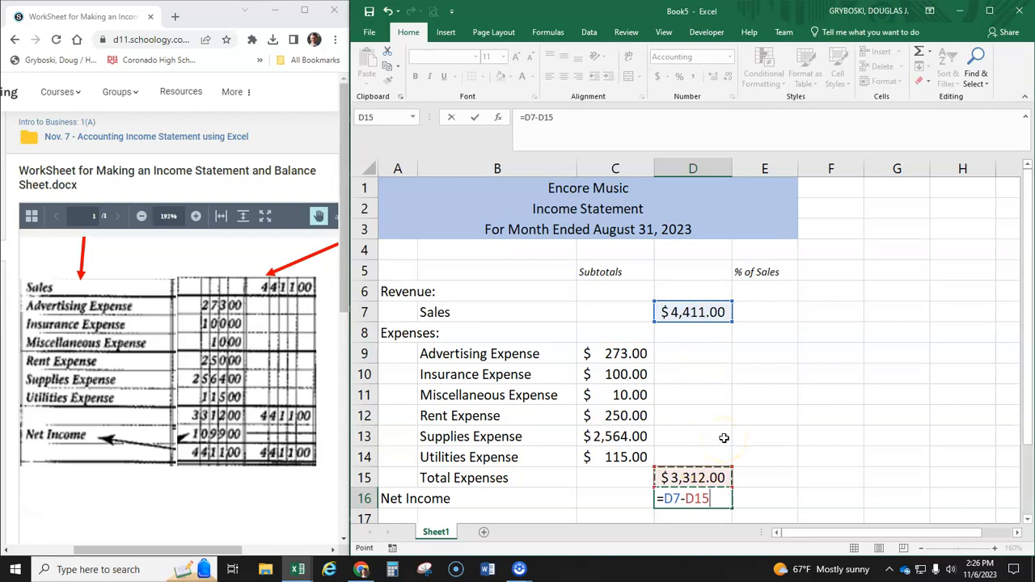
key("Return")
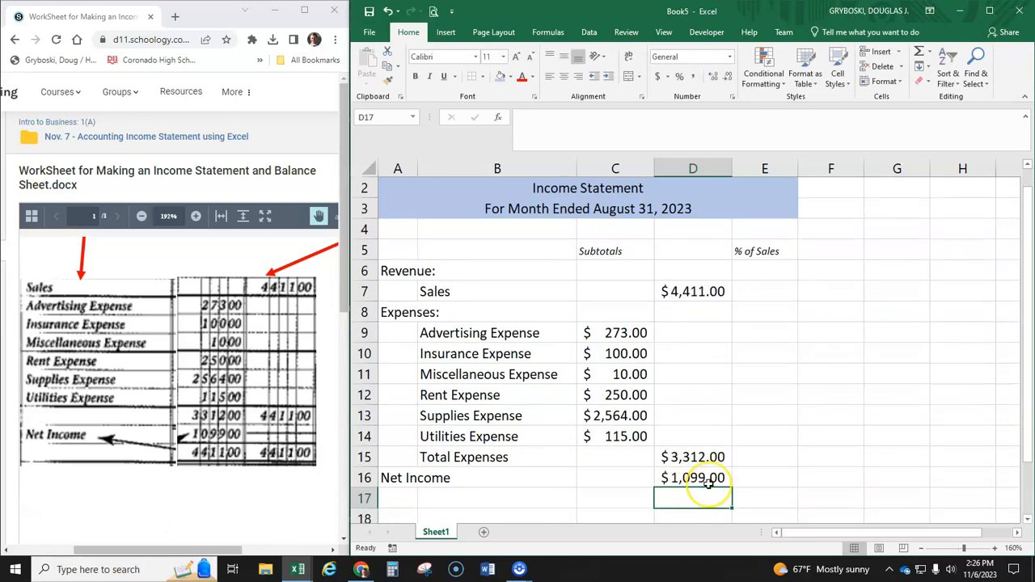
- Add a single bottom border beneath the last expense row, C14:D14, and beneath the Total Expenses amount in D15
left_click(616, 436)
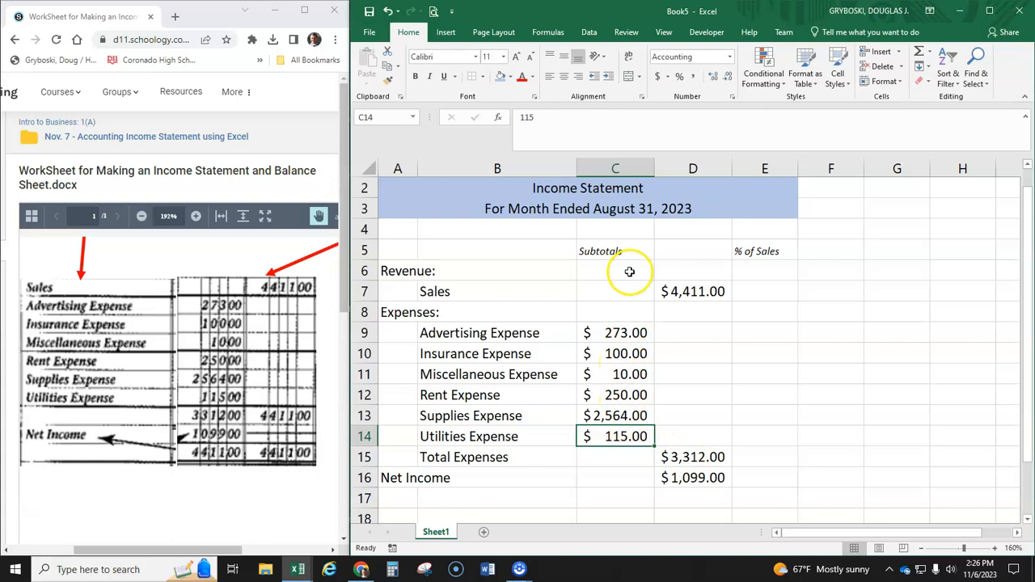
left_click(484, 77)
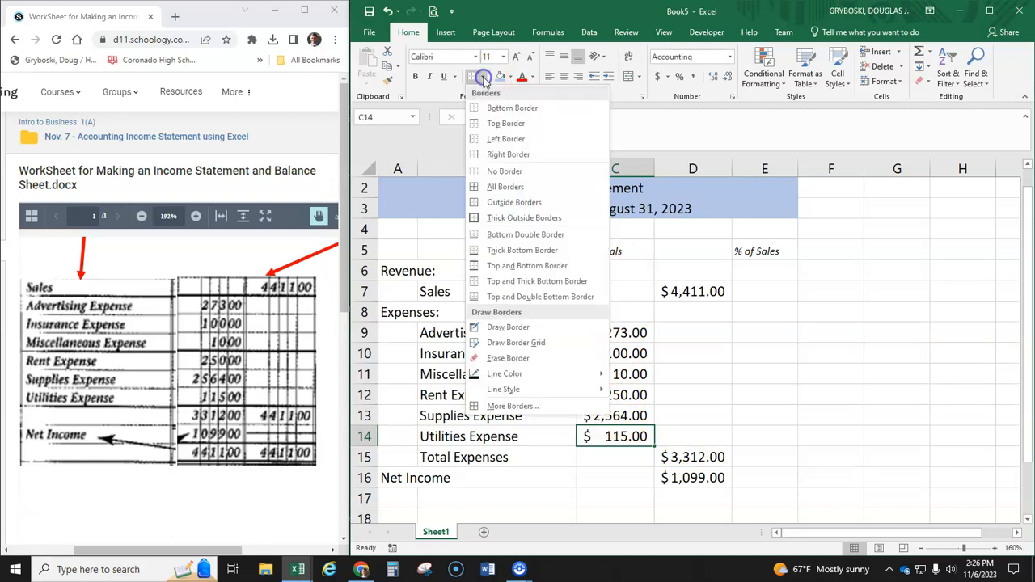
left_click(511, 110)
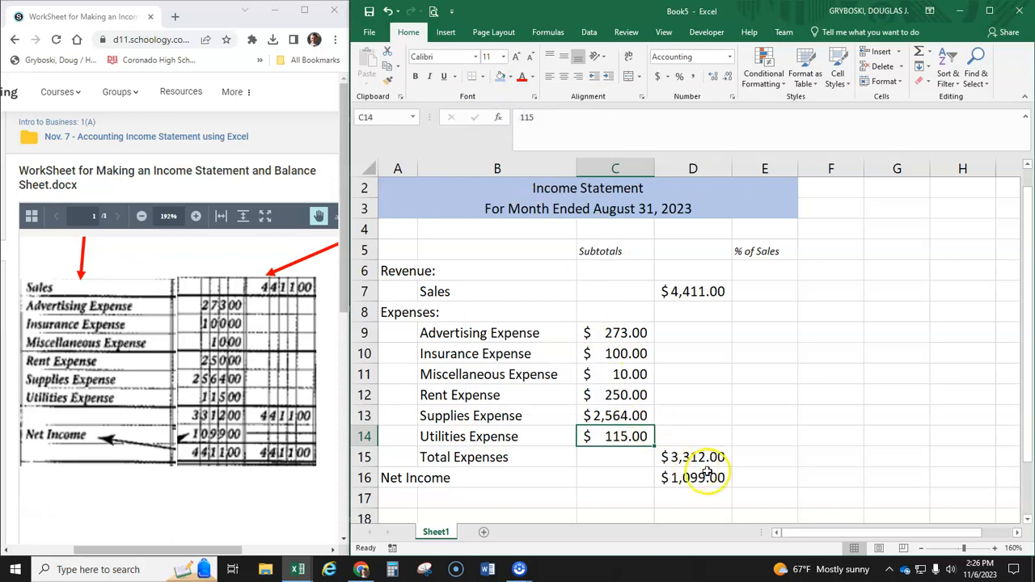
left_click_drag(628, 436, 676, 435)
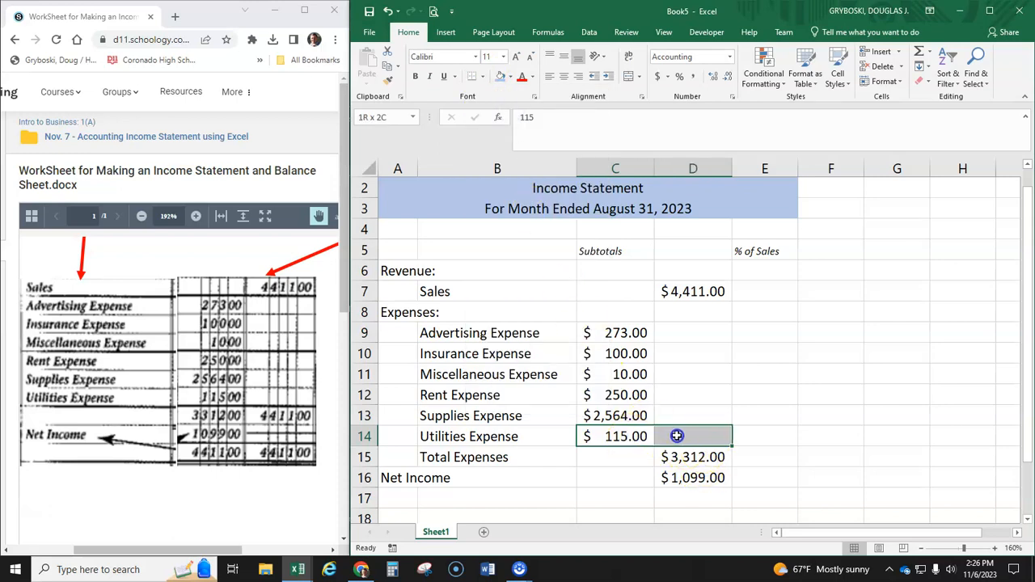
left_click(476, 82)
left_click(689, 458)
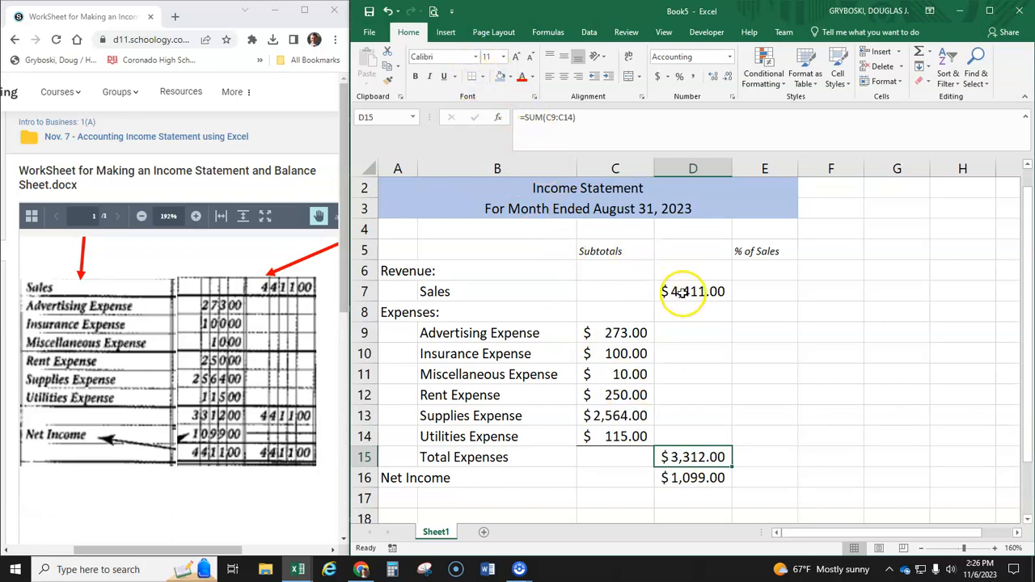
- Apply a Bottom Double Border to the Net Income amount in D16 and check how it looks
left_click(688, 479)
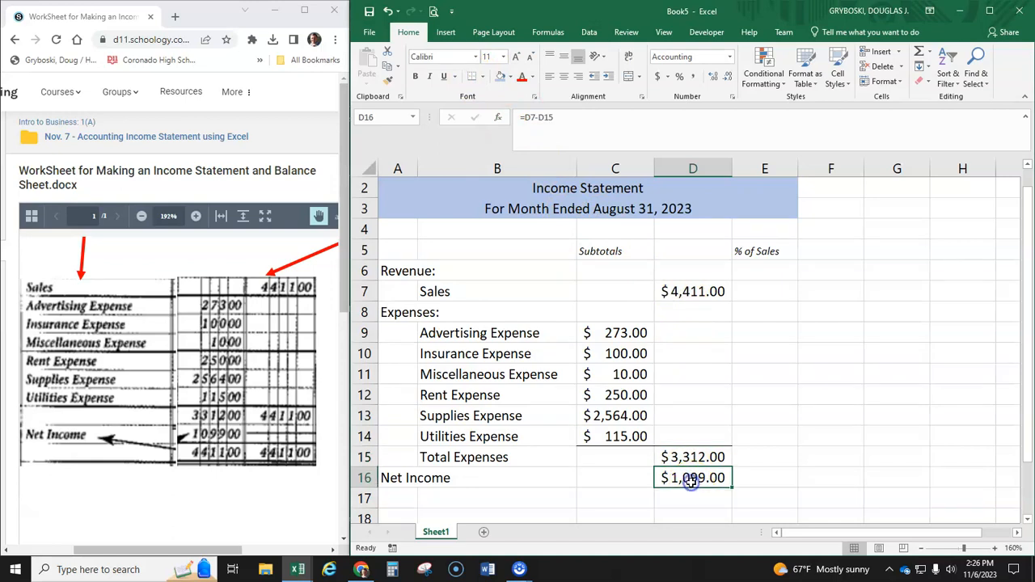
left_click(483, 77)
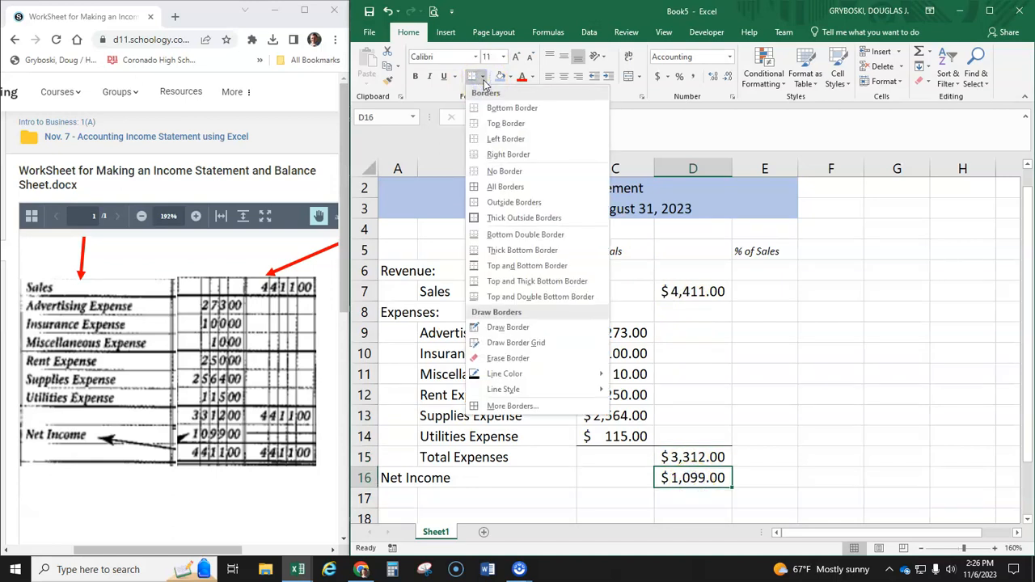
left_click(524, 235)
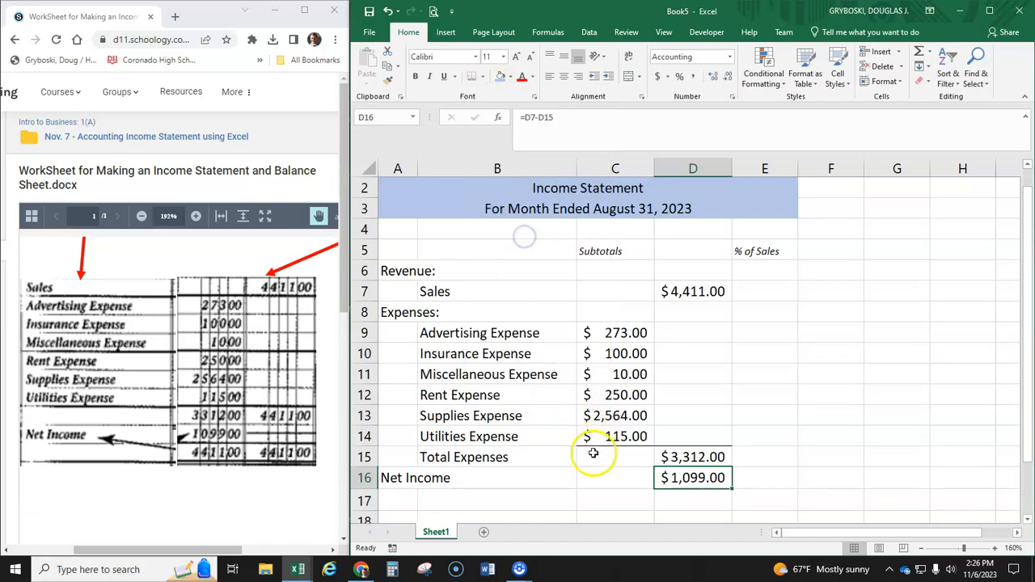
left_click(612, 477)
scroll(606, 452, "down", 3)
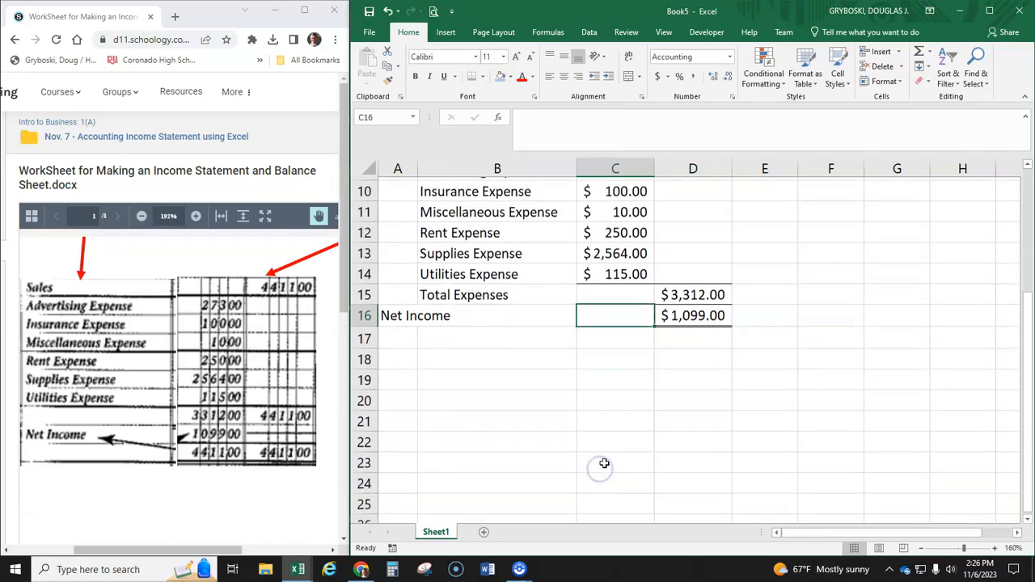
left_click(687, 312)
- Fill the Net Income row, A16:D16, with a light green theme color
left_click(392, 312)
left_click_drag(392, 312, 697, 313)
scroll(785, 381, "up", 3)
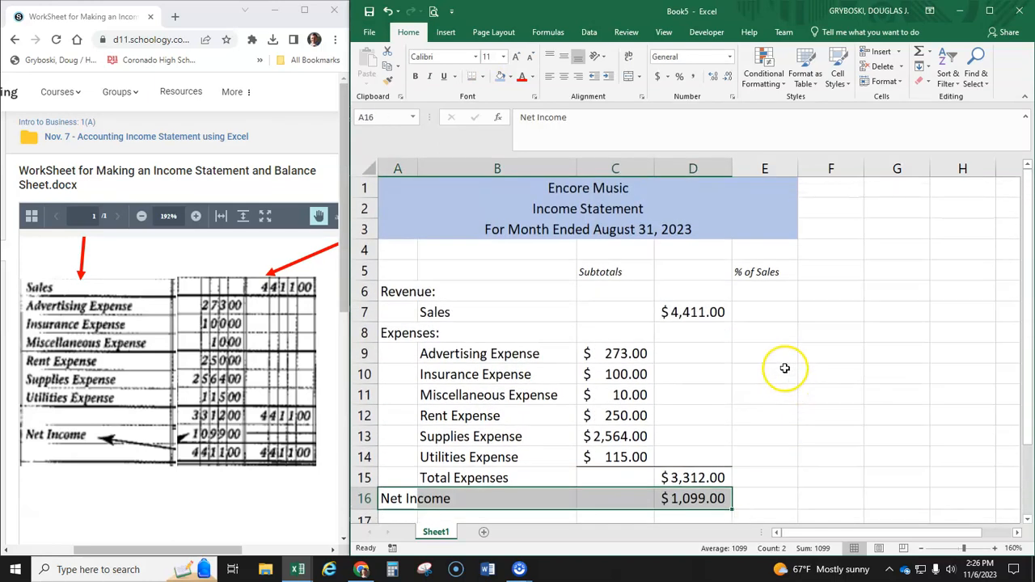
left_click(511, 78)
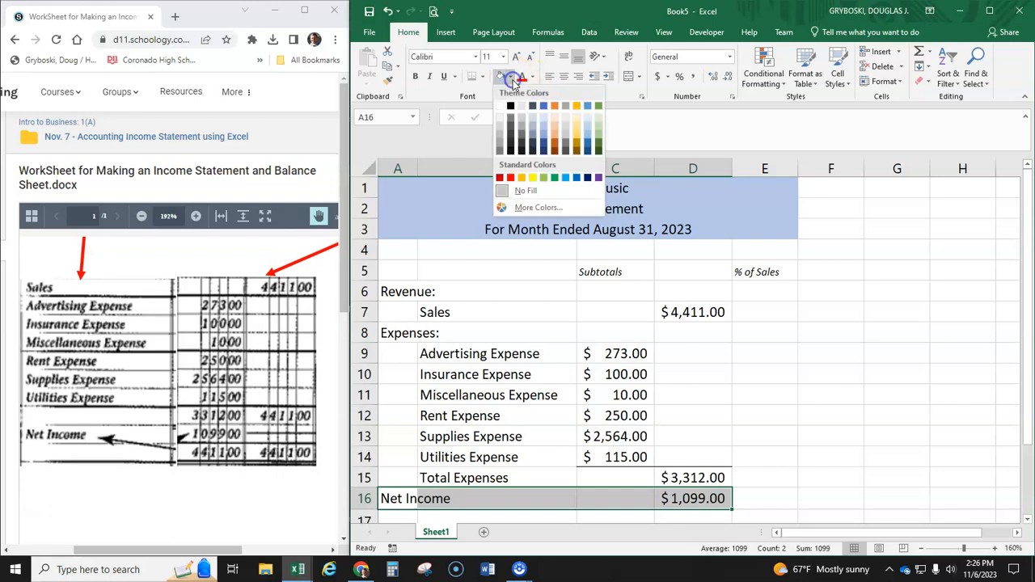
left_click(599, 127)
left_click(705, 373)
scroll(755, 383, "down", 3)
scroll(764, 386, "up", 3)
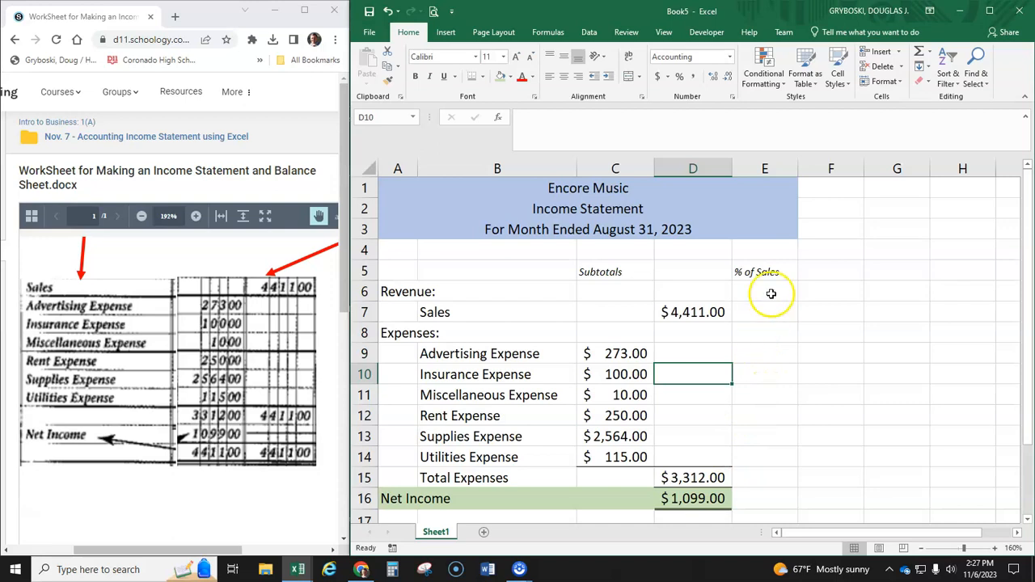
- Break the % of Sales heading in E5 onto two lines with Wrap Text on, and narrow column E around it
left_click_drag(797, 167, 795, 168)
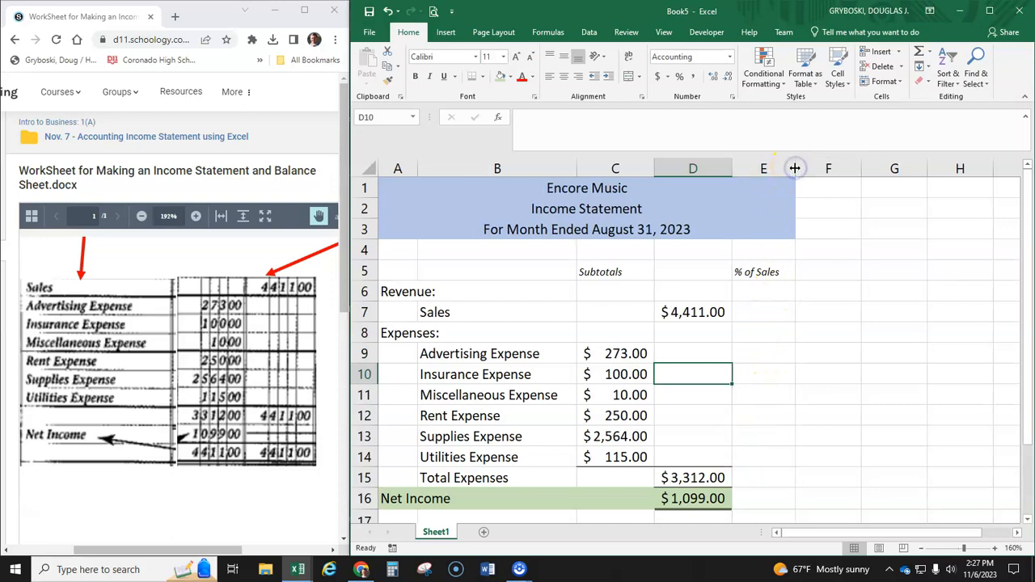
double_click(758, 274)
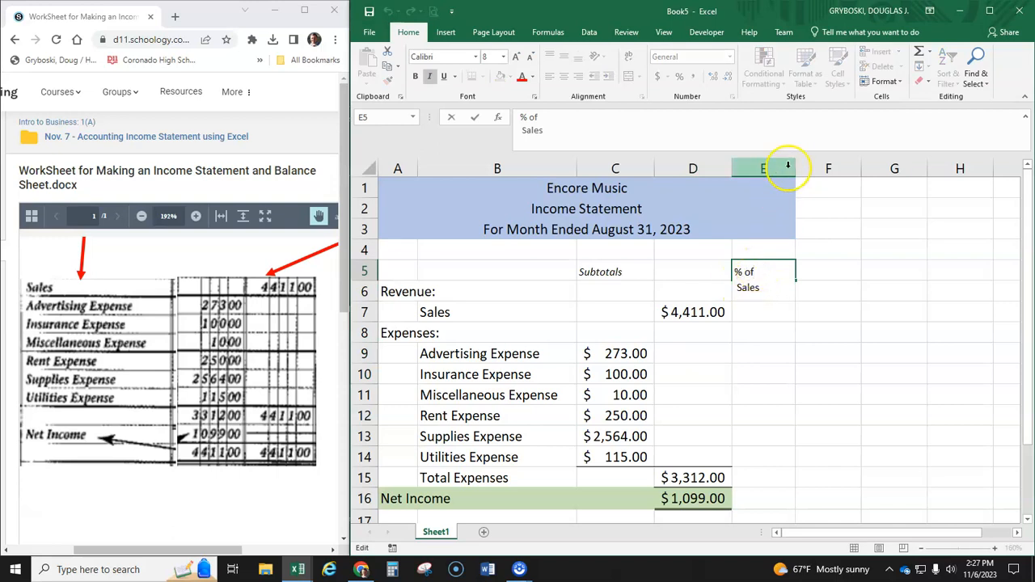
left_click(779, 208)
left_click_drag(794, 168, 764, 168)
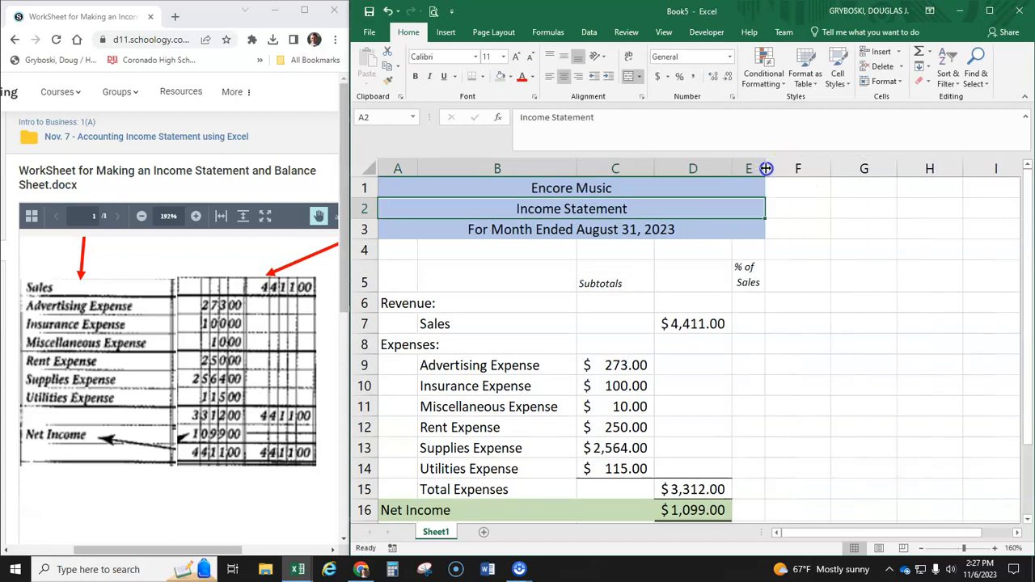
left_click(752, 279)
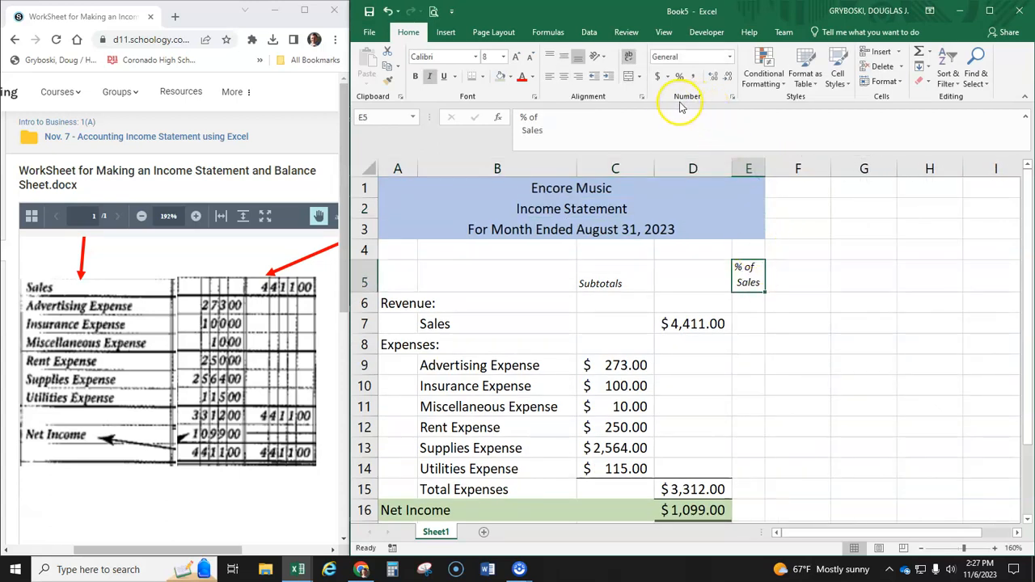
left_click(628, 57)
left_click(628, 56)
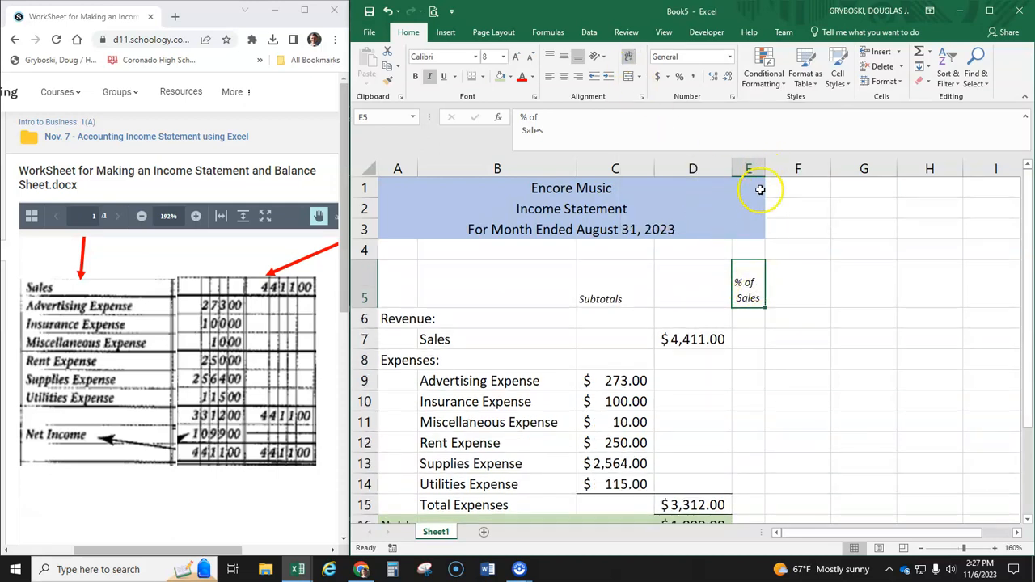
- Calculate the Sales percentage of sales in E7 with the formula =D7/D7
left_click(755, 341)
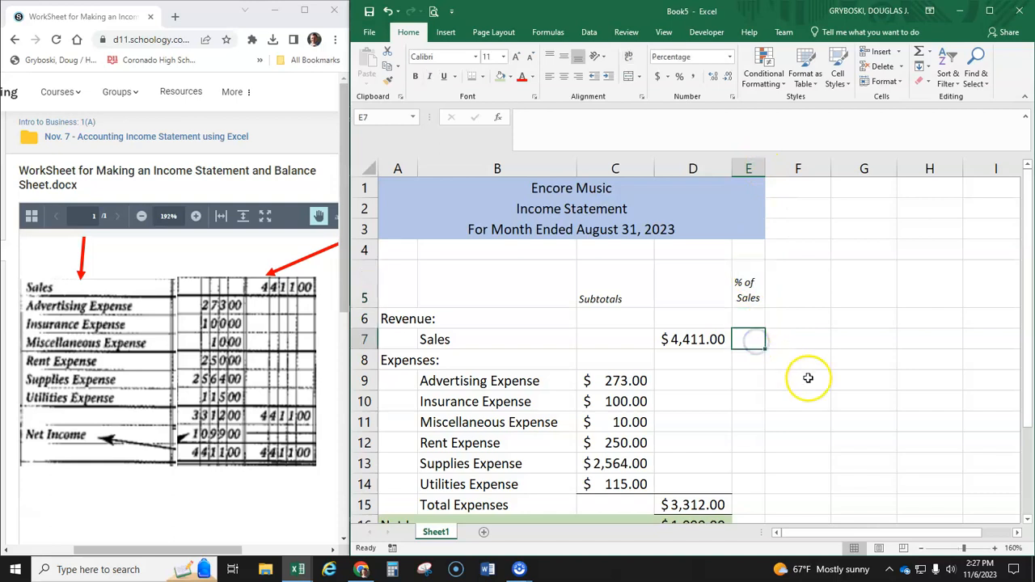
type("=")
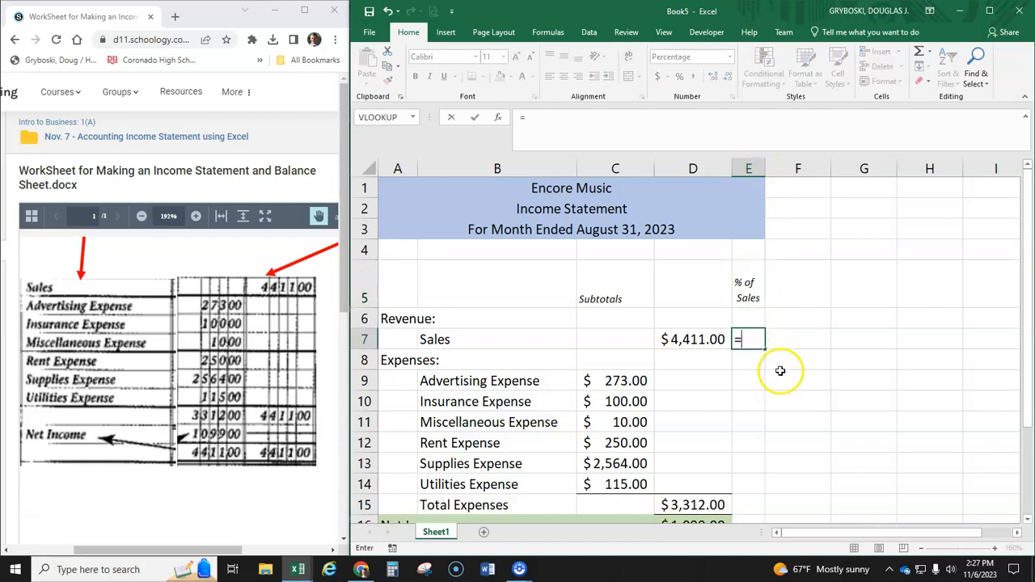
left_click(699, 341)
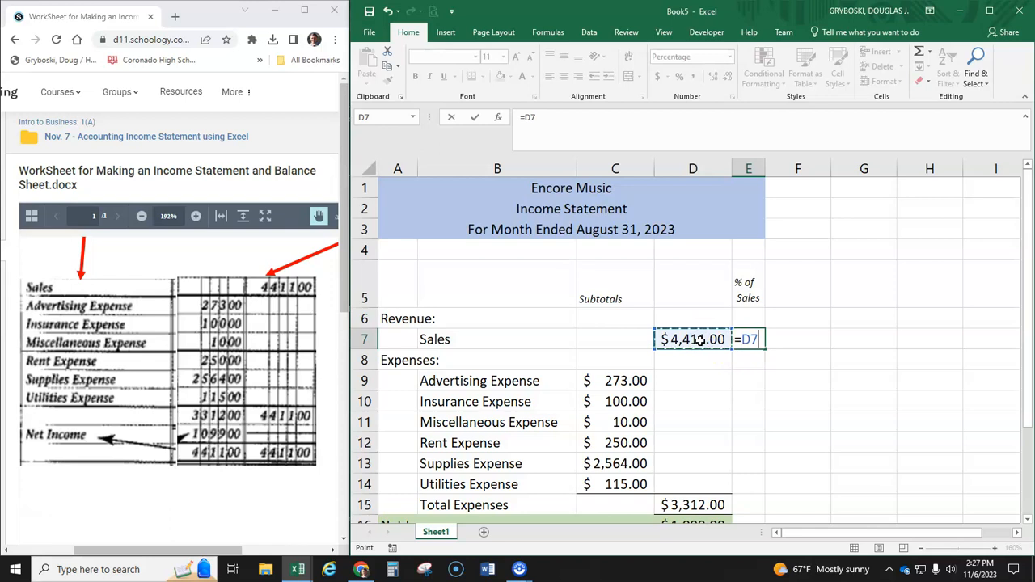
type("/")
left_click(695, 339)
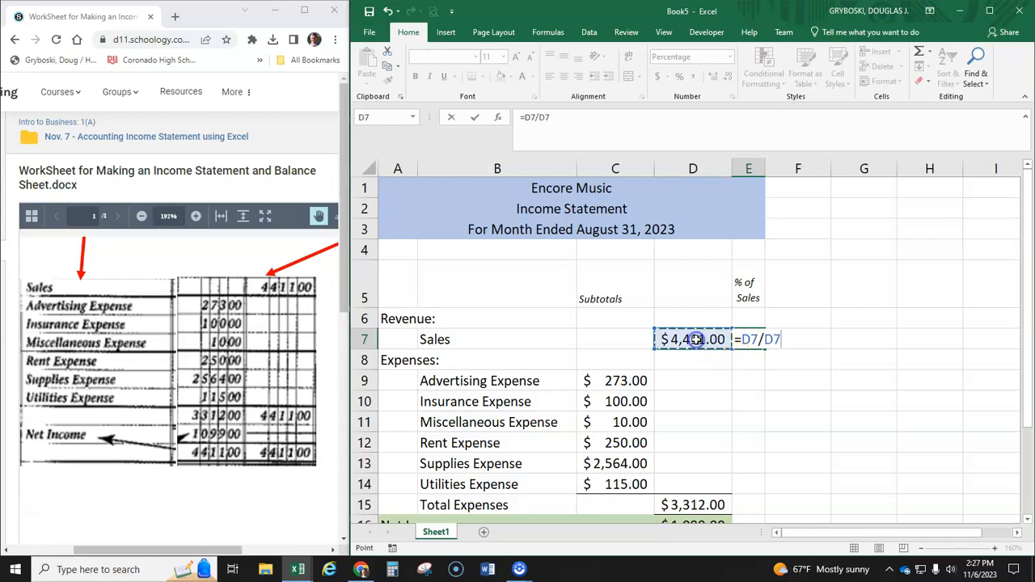
key("Return")
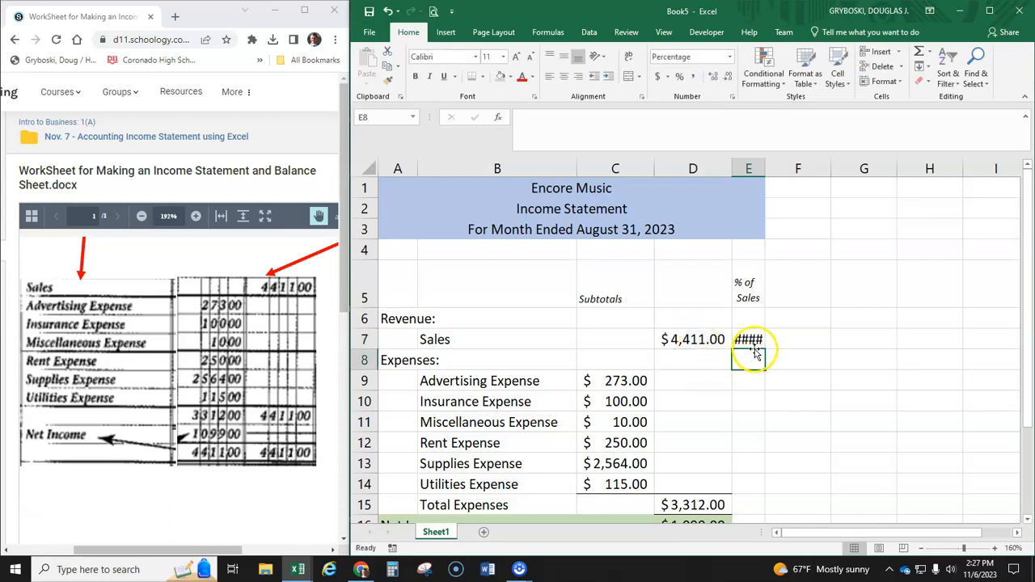
- Set the font size of column E to 8 and adjust the column width to fit its percentages
left_click_drag(765, 168, 771, 168)
left_click(753, 168)
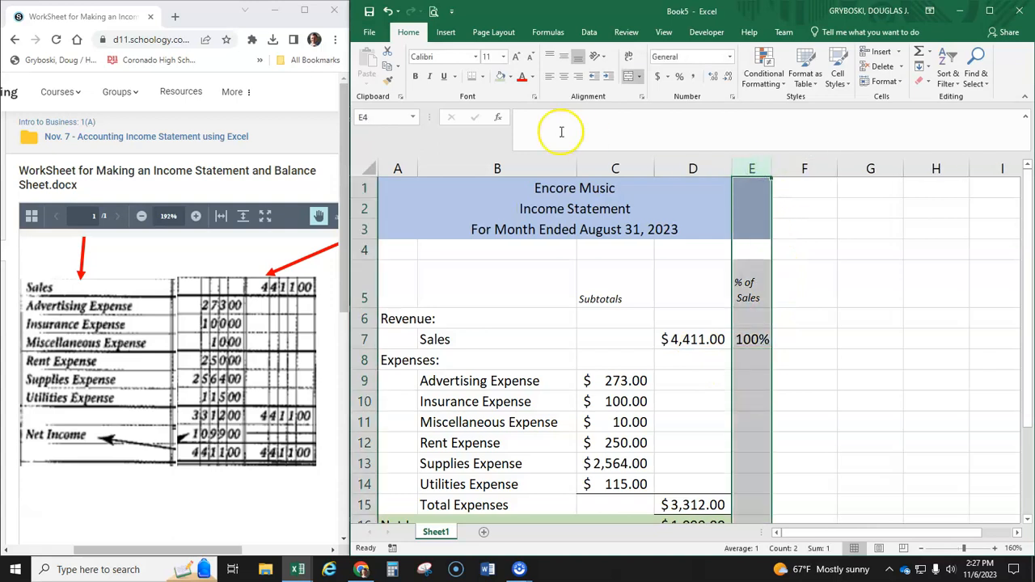
left_click(502, 57)
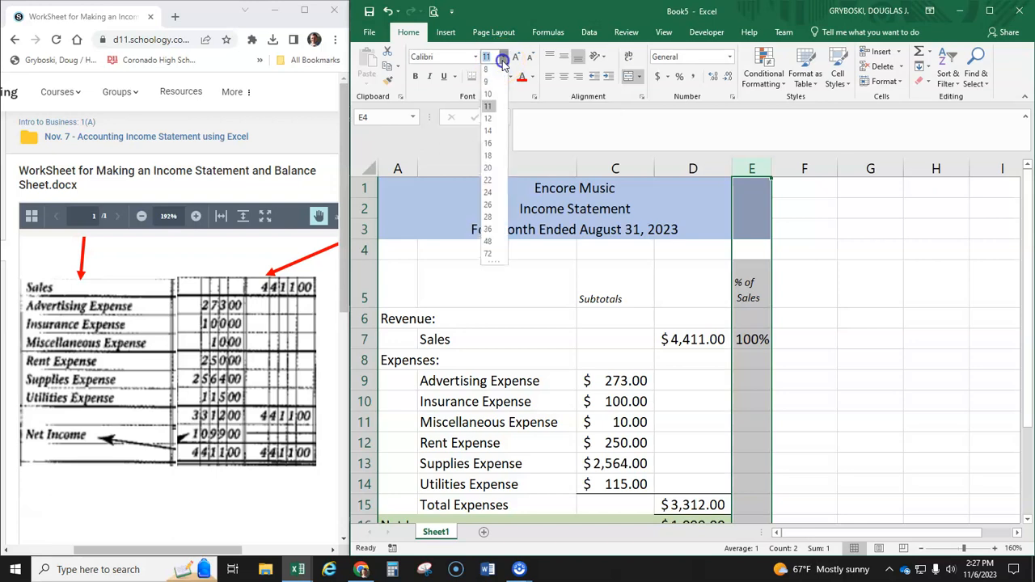
left_click(497, 73)
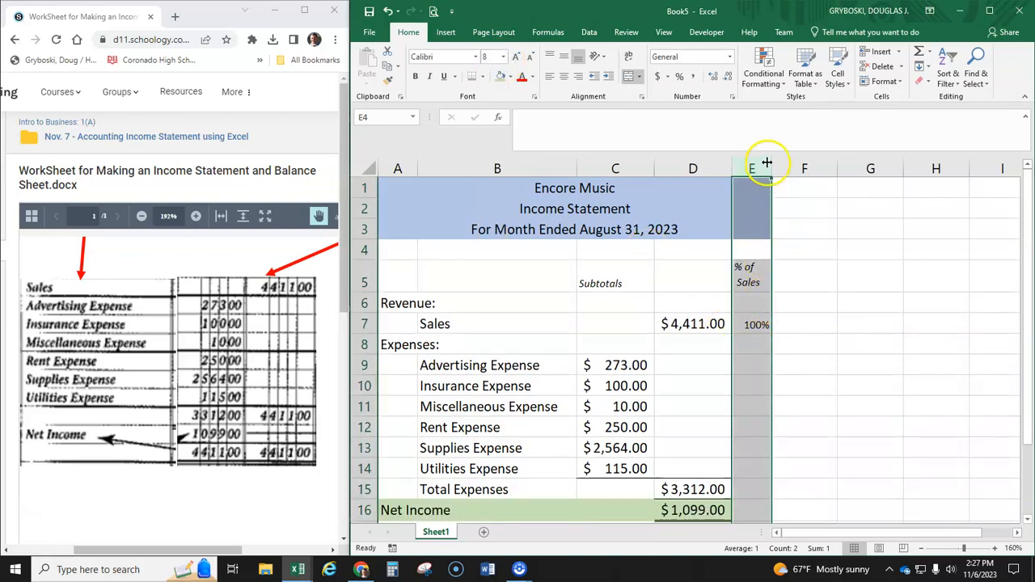
left_click_drag(768, 166, 766, 167)
- Calculate Total Expenses as a percentage of sales in E15 with the formula =D15/D7
scroll(757, 372, "down", 1)
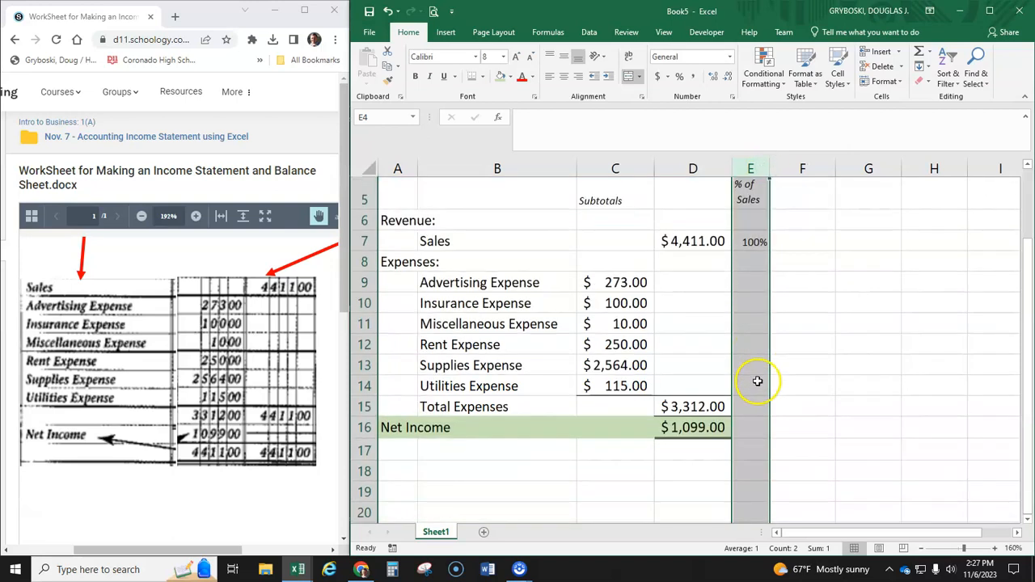
left_click(751, 406)
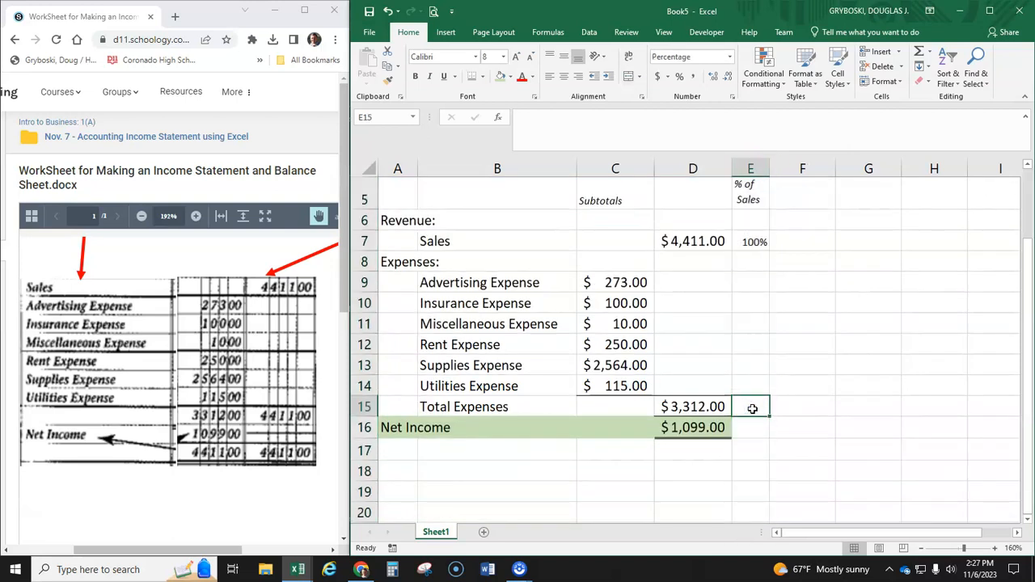
type("=")
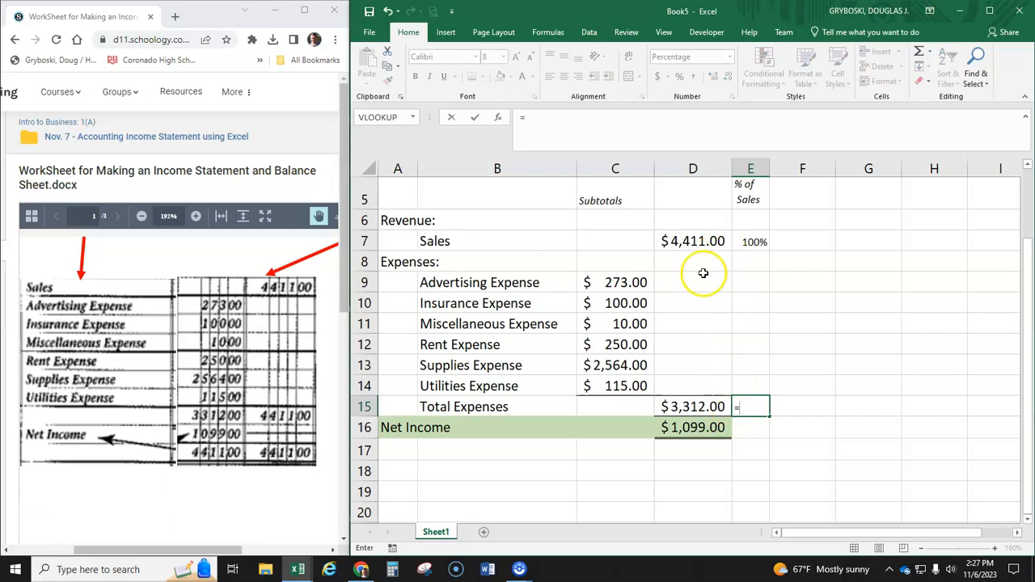
left_click(695, 406)
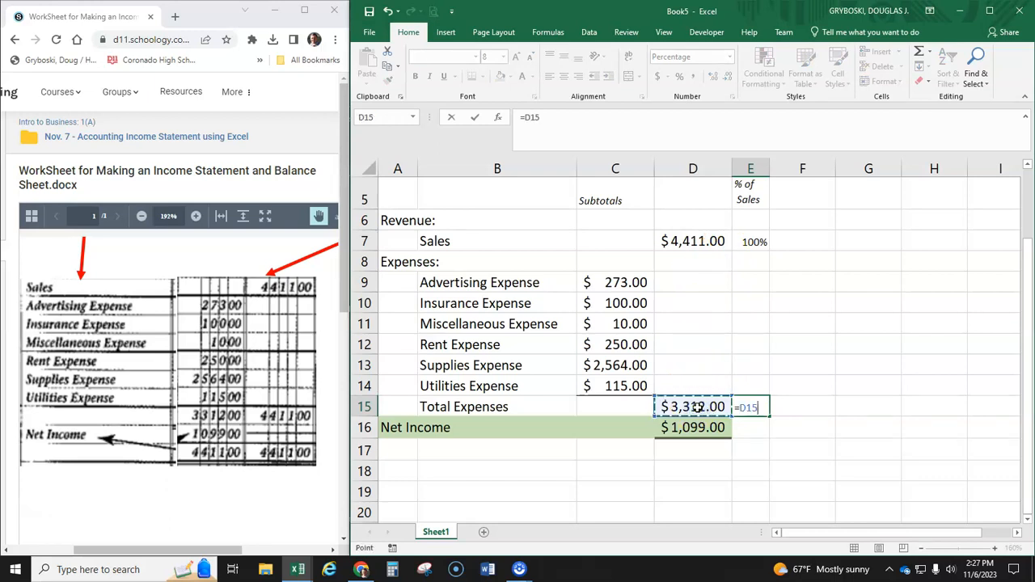
left_click(700, 241)
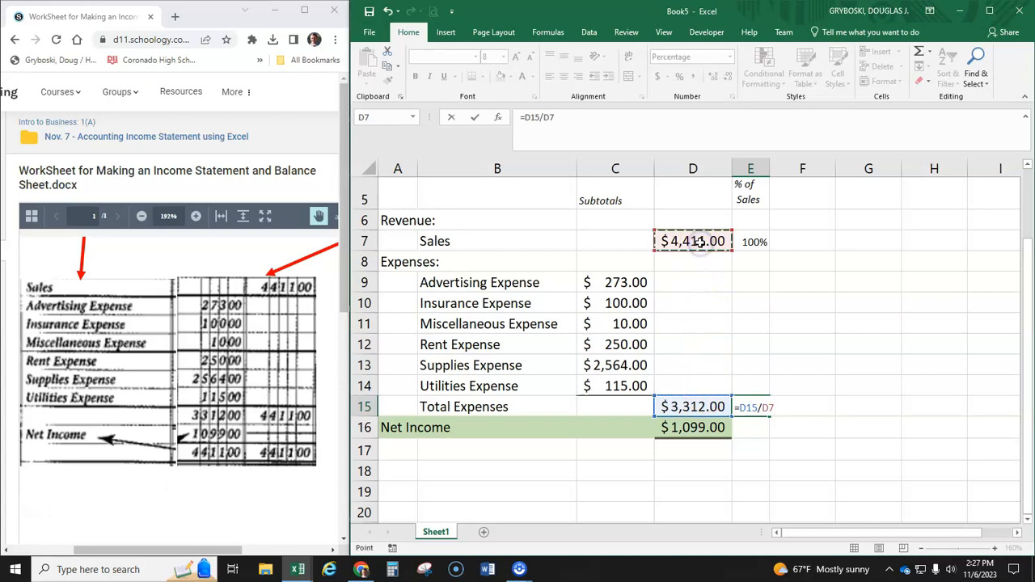
key("Return")
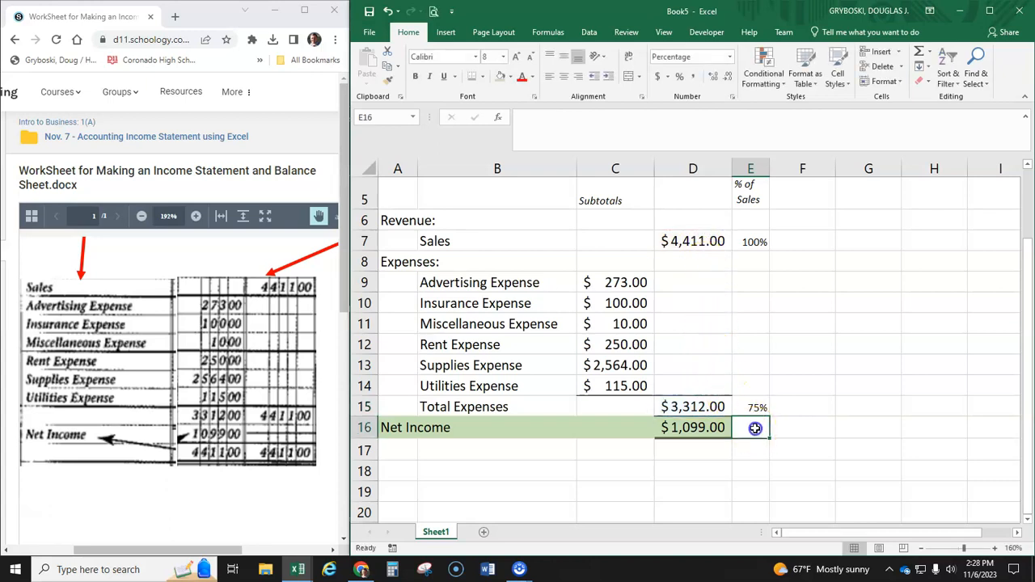
- Calculate Net Income as a percentage of sales in E16 with the formula =D16/D7
type("=")
left_click(705, 428)
type("/")
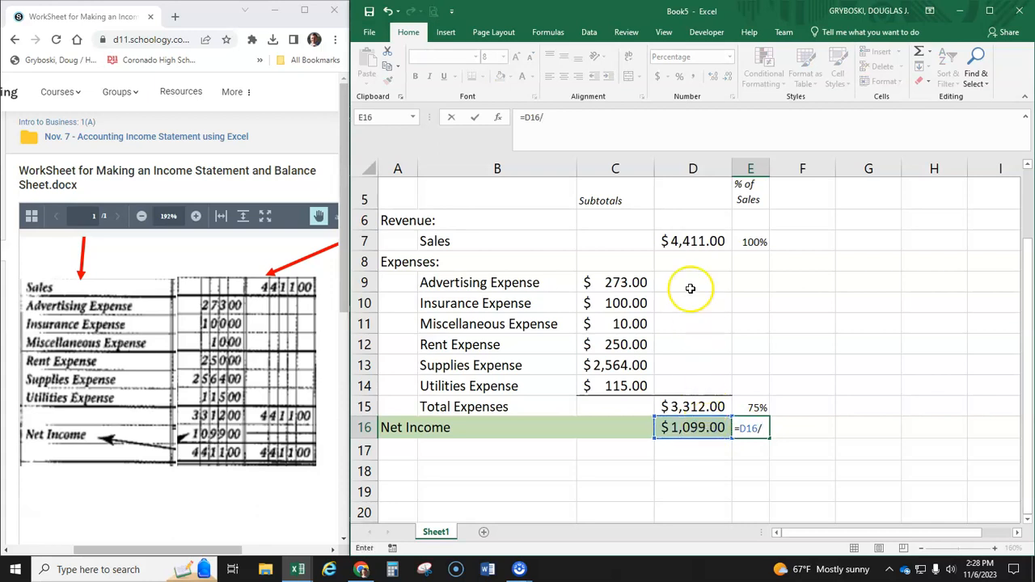
left_click(694, 241)
key("Return")
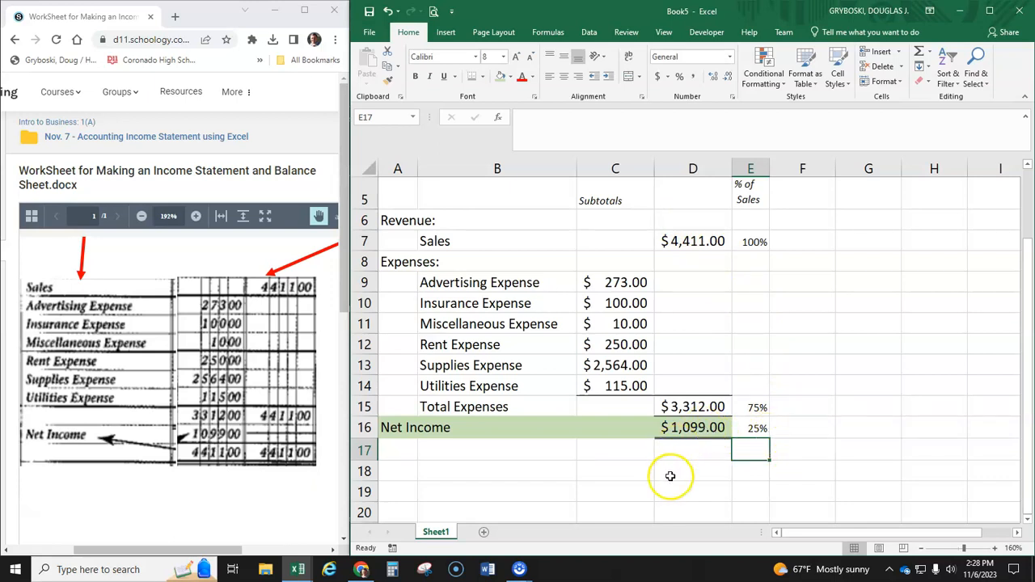
scroll(789, 478, "up", 2)
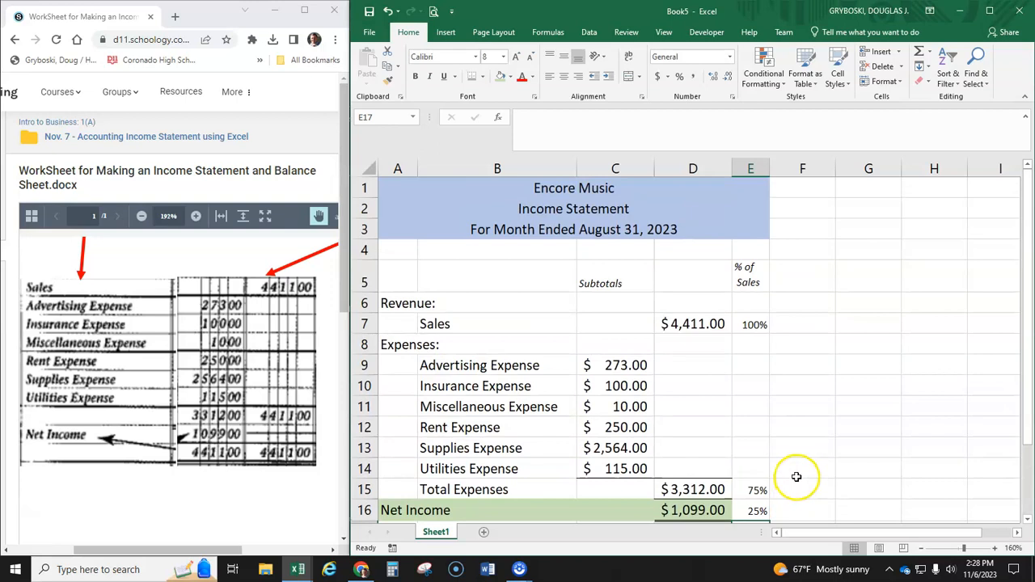
left_click(799, 490)
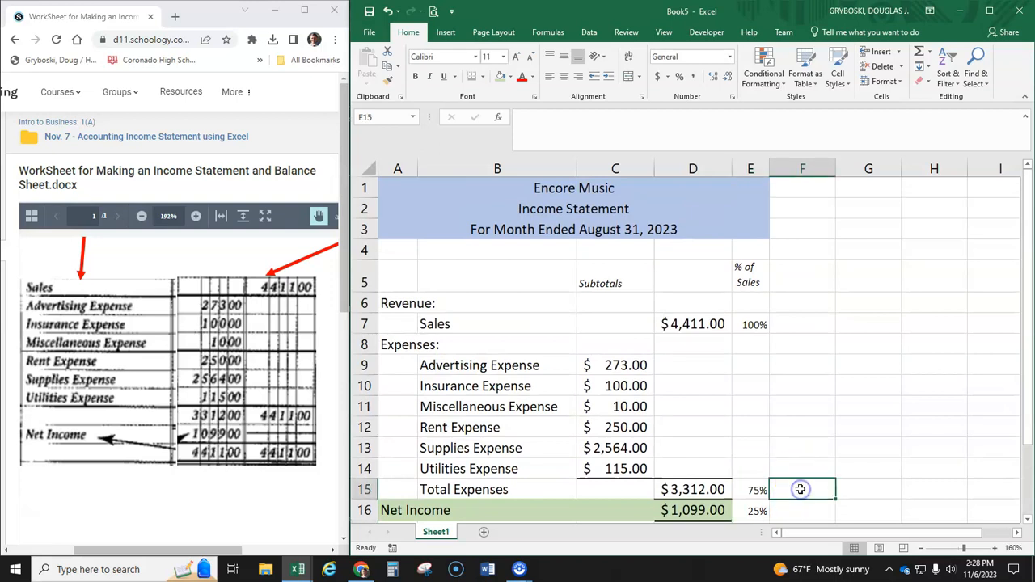